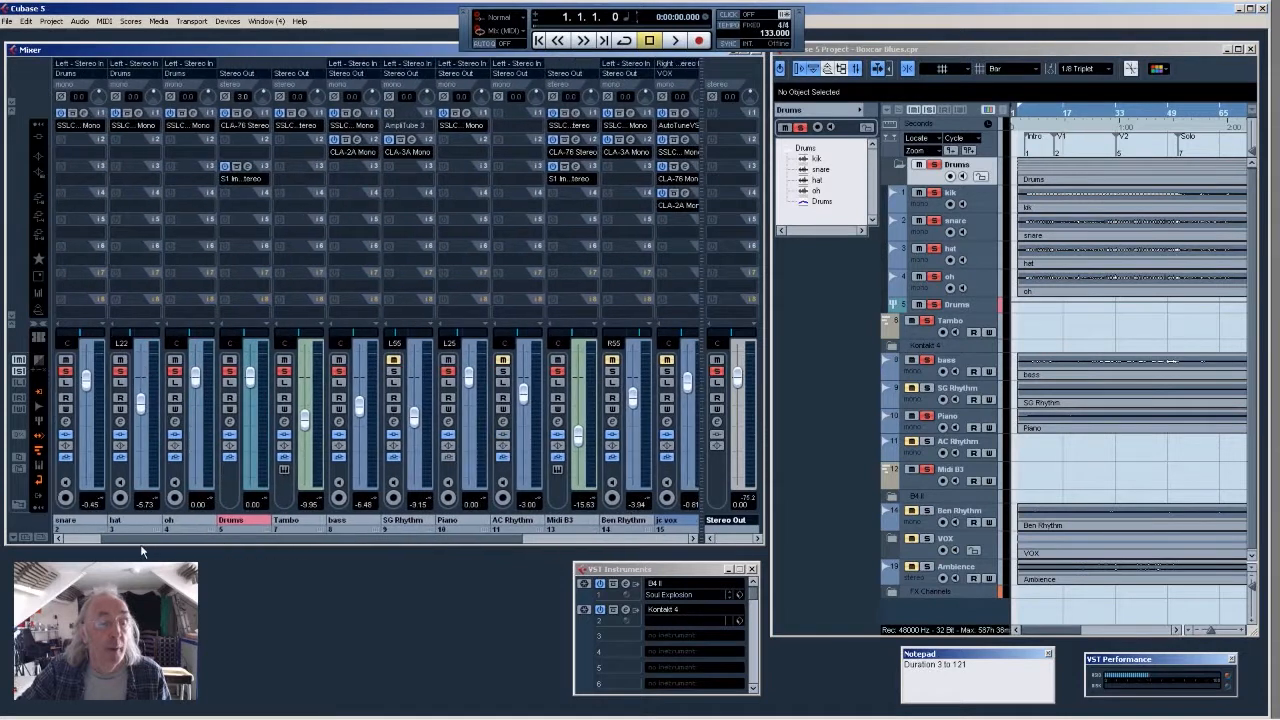
- Open the SSLChannel insert on the kik channel, examine its filter, EQ and dynamics controls, and close it
click(85, 117)
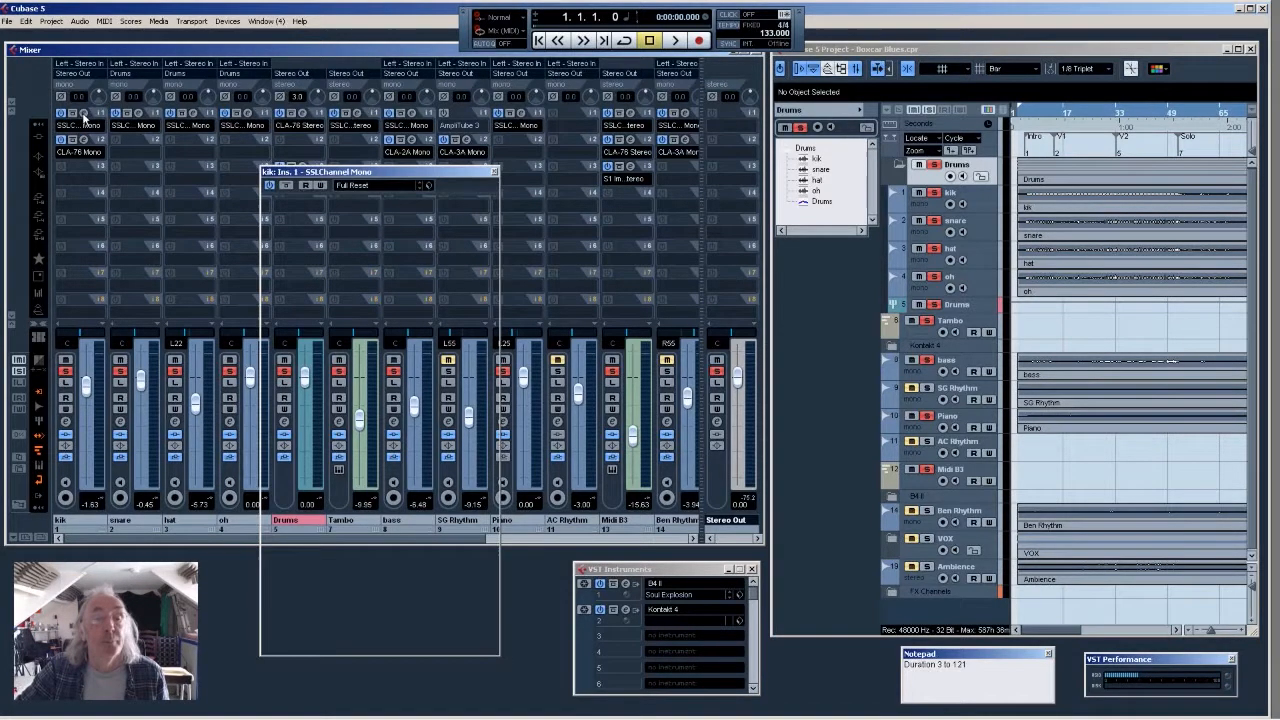
drag(461, 150, 527, 113)
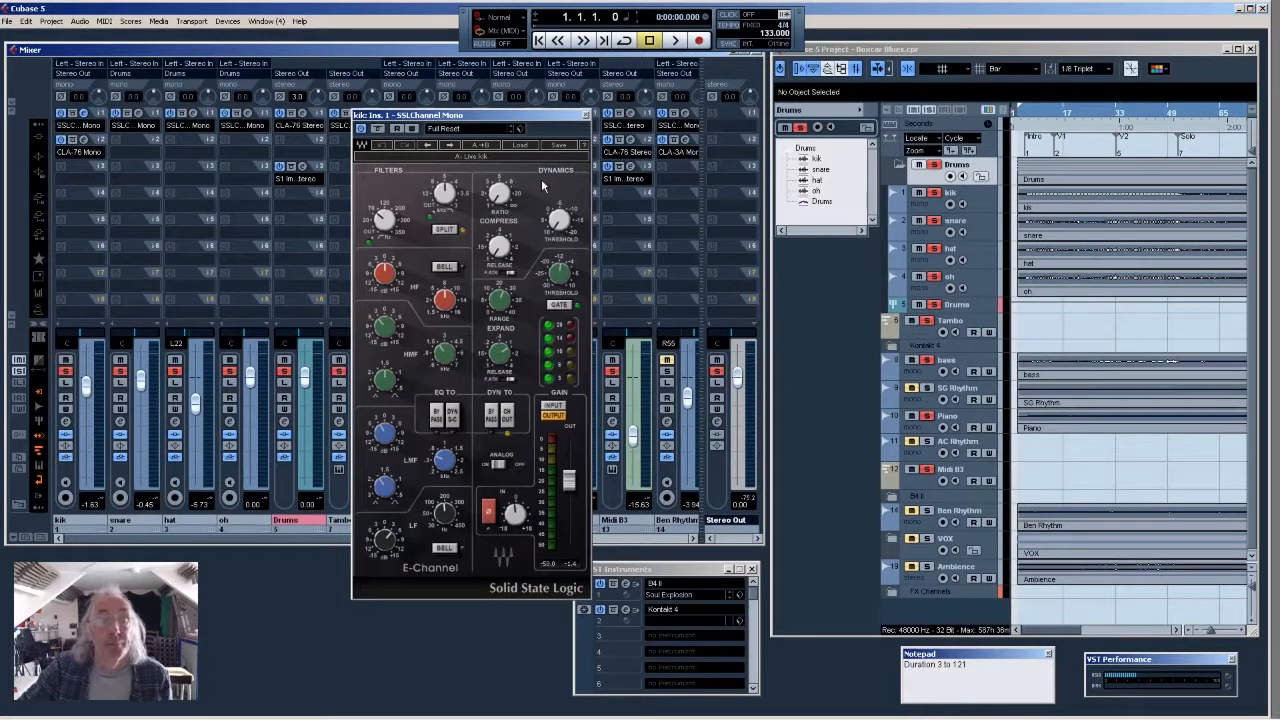
mouse_move(562, 275)
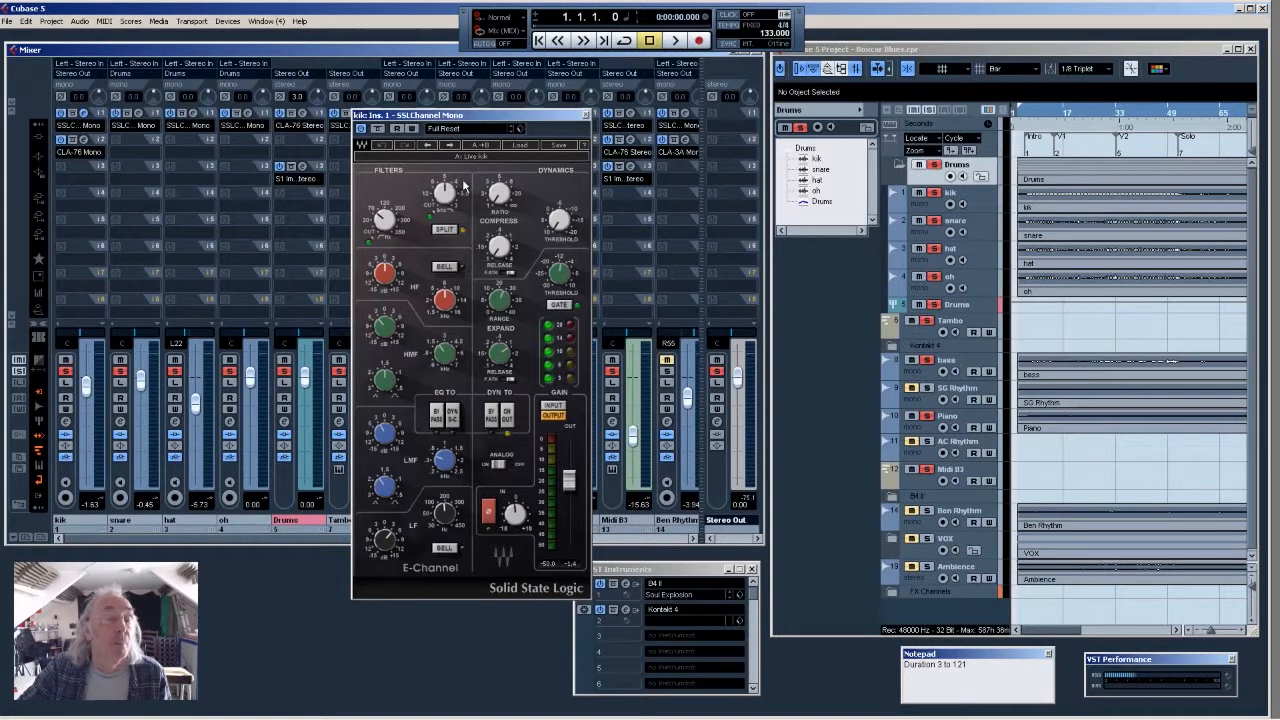
mouse_move(377, 223)
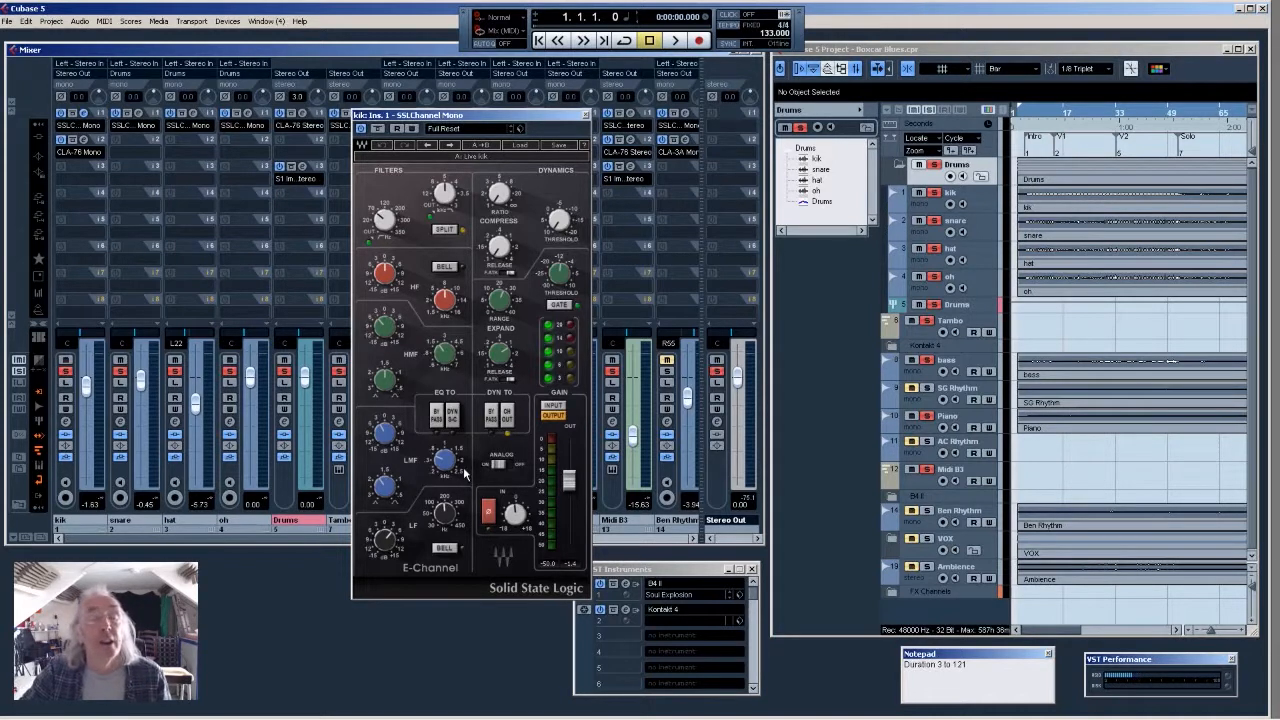
click(587, 116)
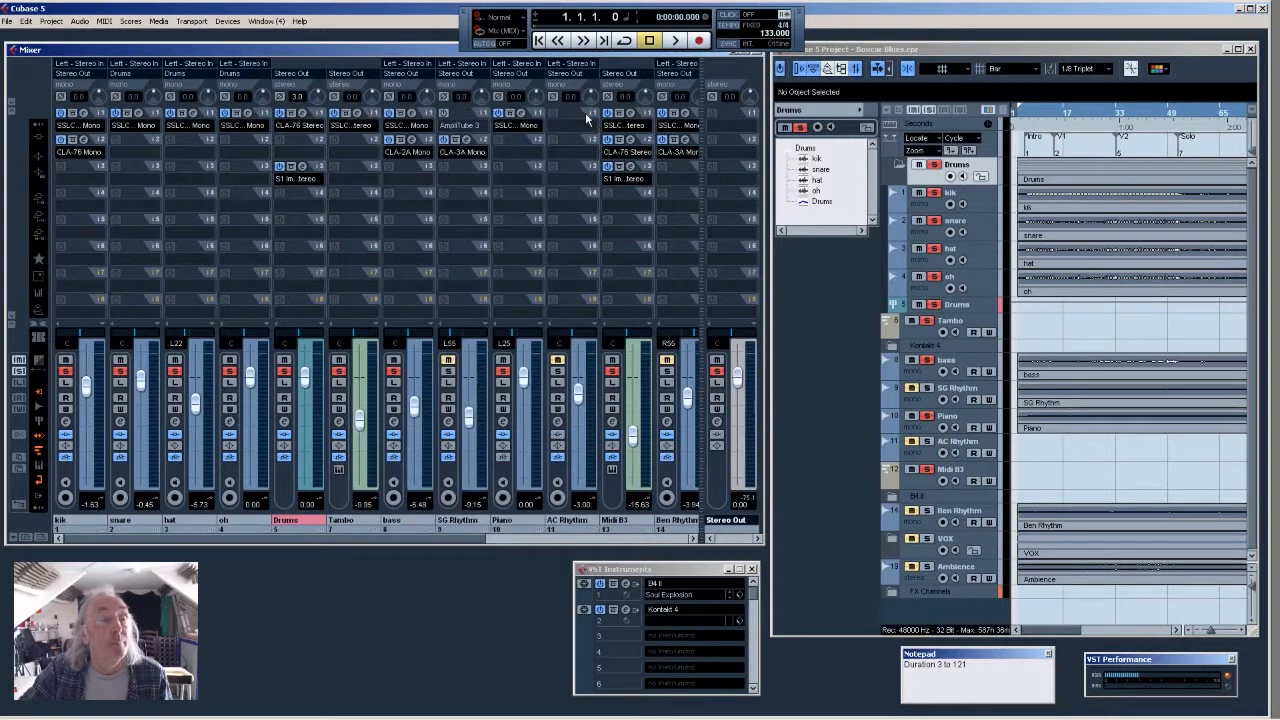
- View the CLA-76 compressor in the kik channel's second insert slot and close its window
click(85, 144)
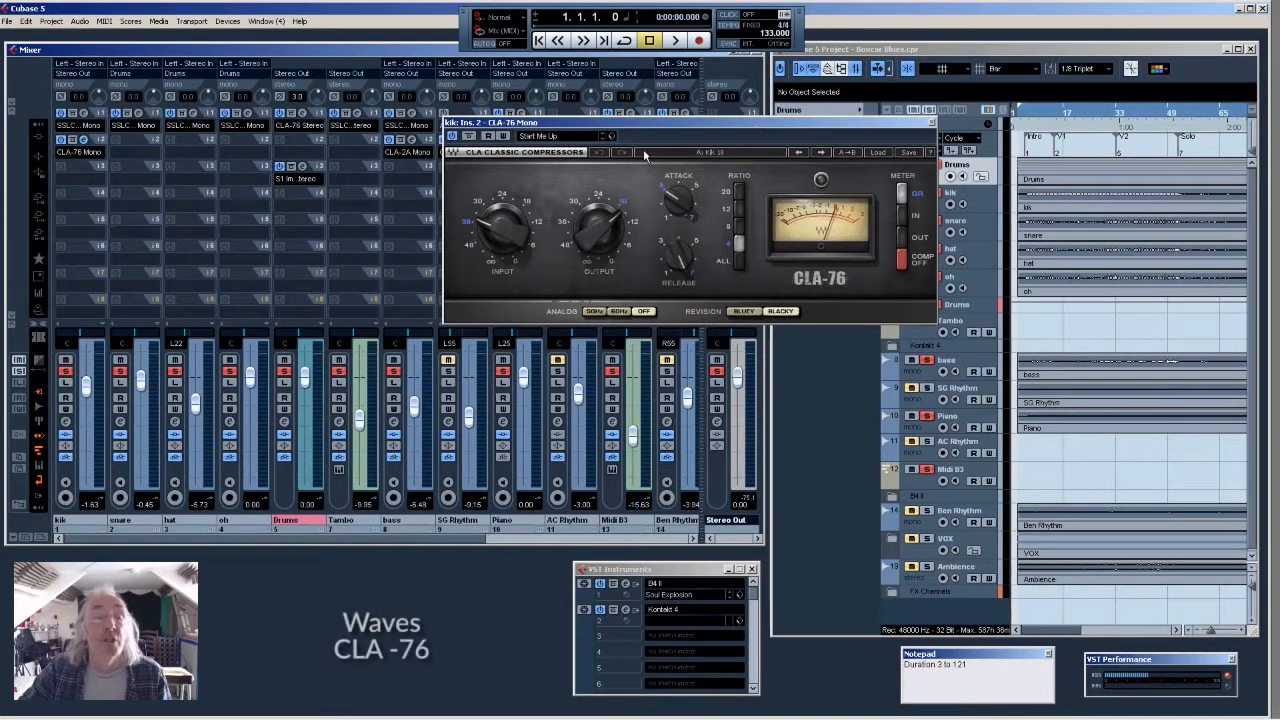
drag(645, 122, 402, 200)
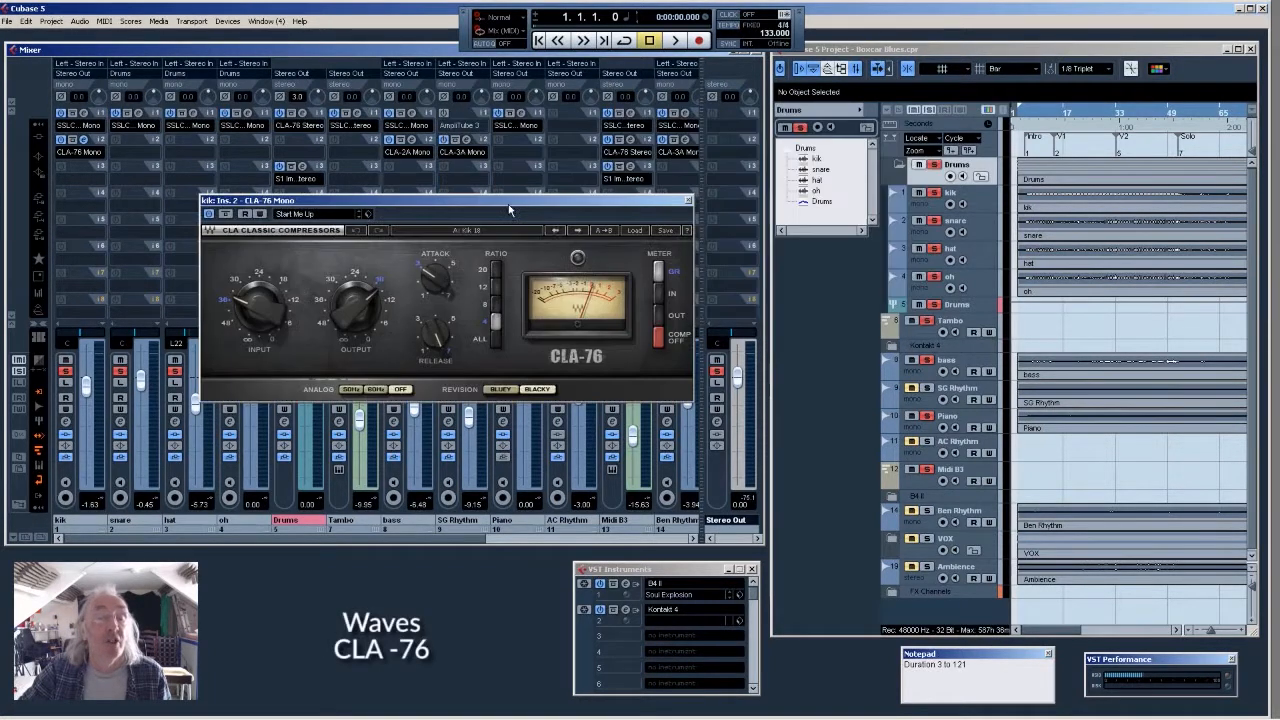
click(688, 200)
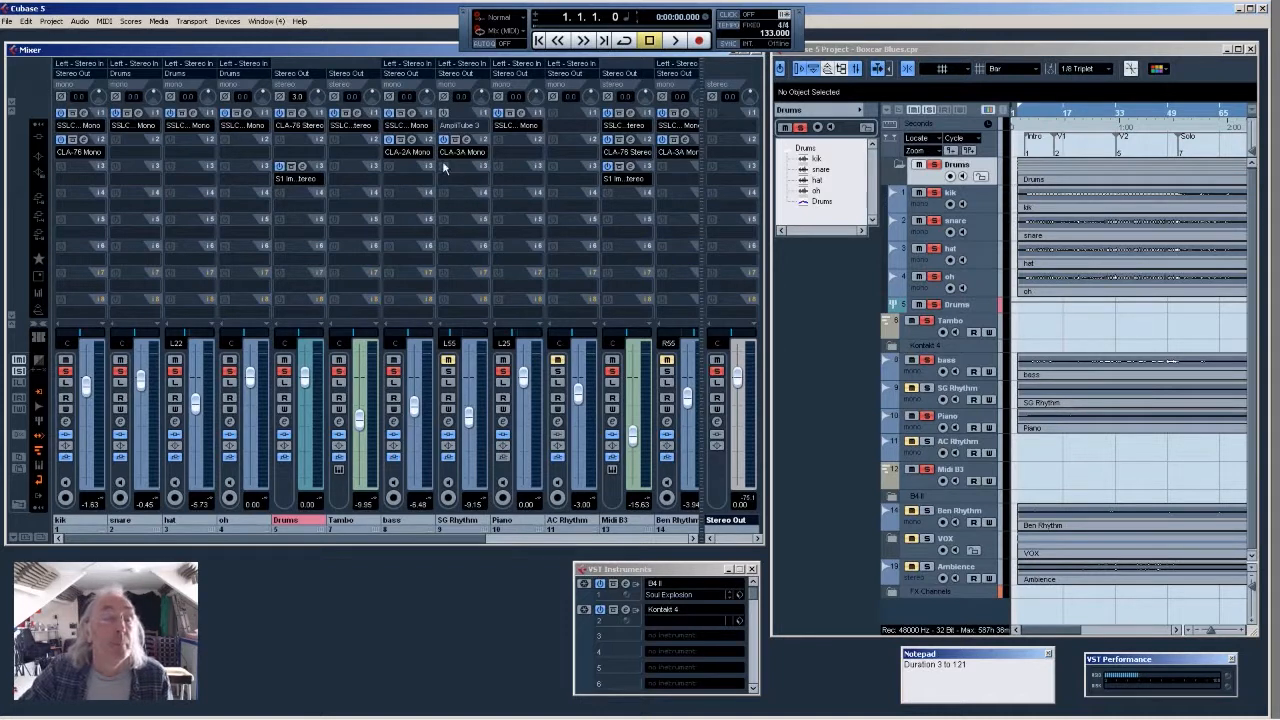
- View the CLA-2A compressor inserted on the bass channel and close its window
click(408, 151)
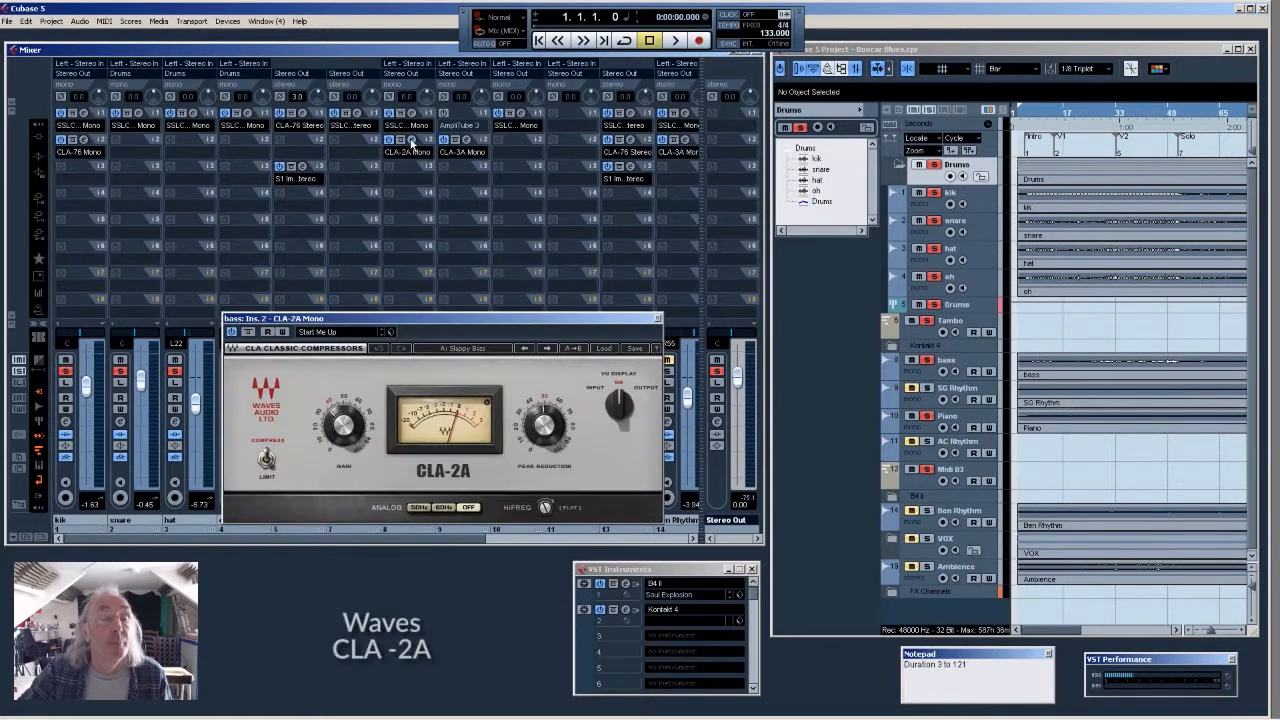
drag(433, 322, 485, 209)
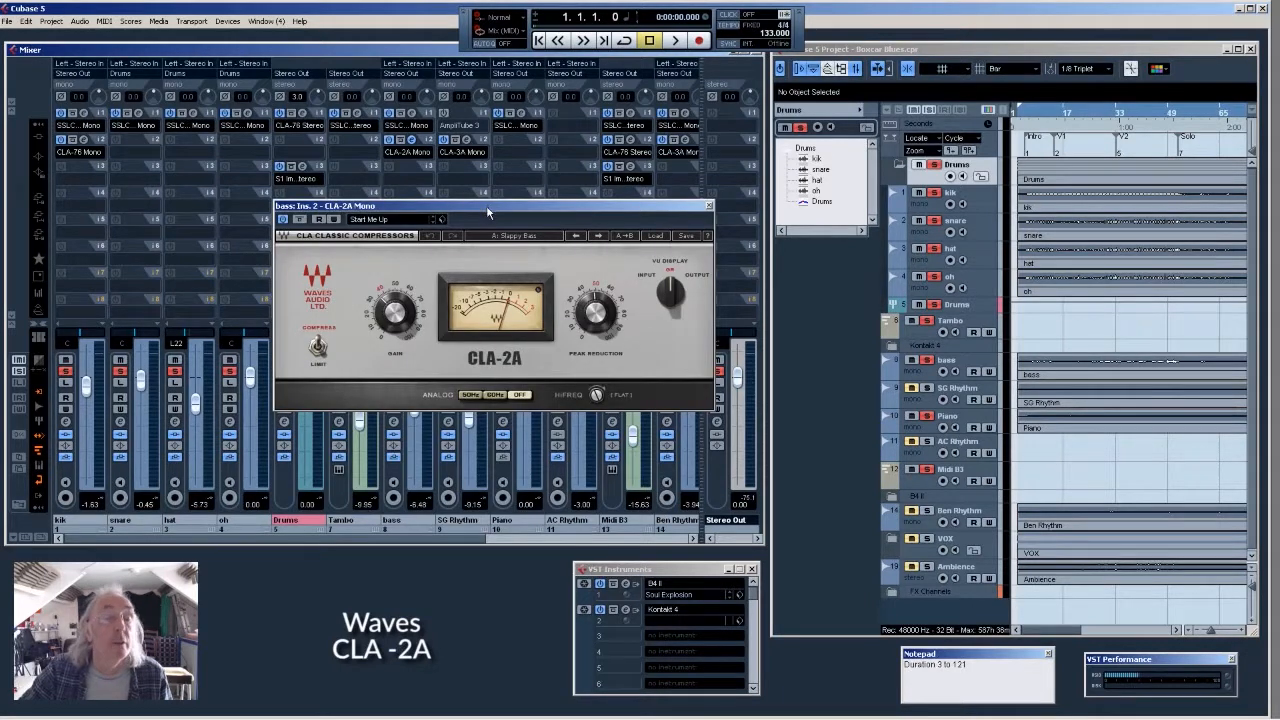
drag(487, 212, 409, 228)
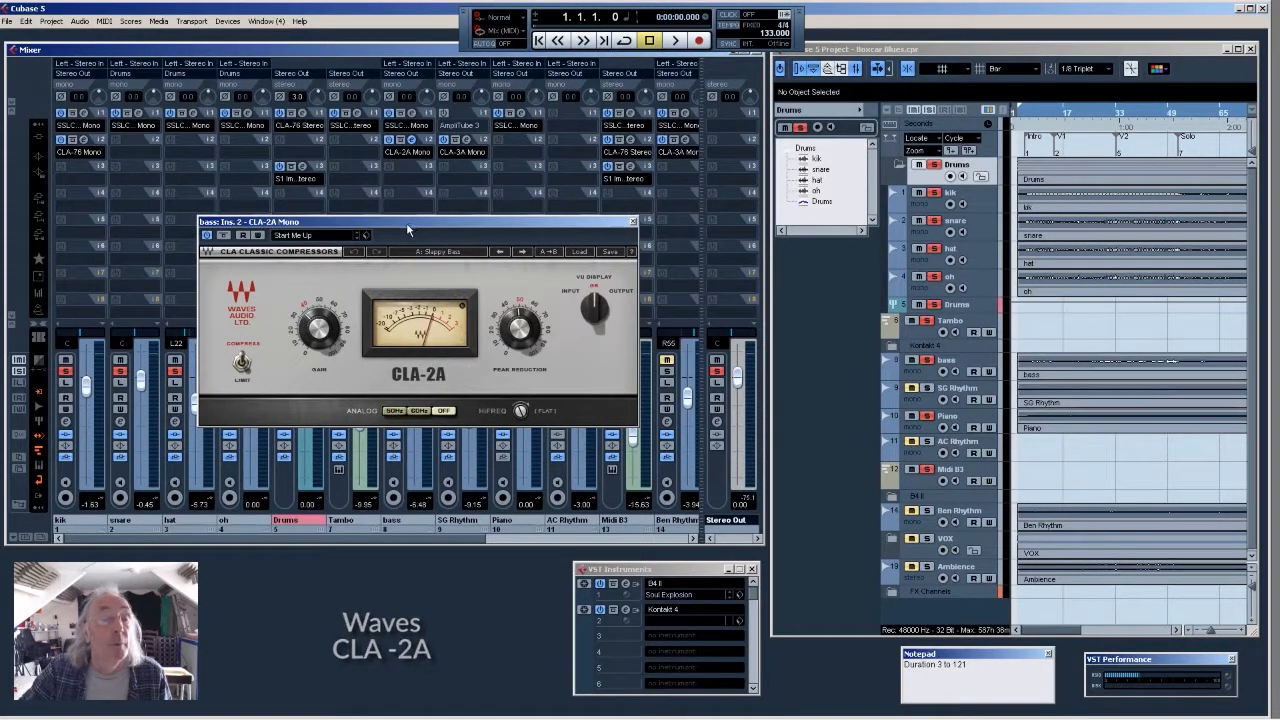
click(633, 222)
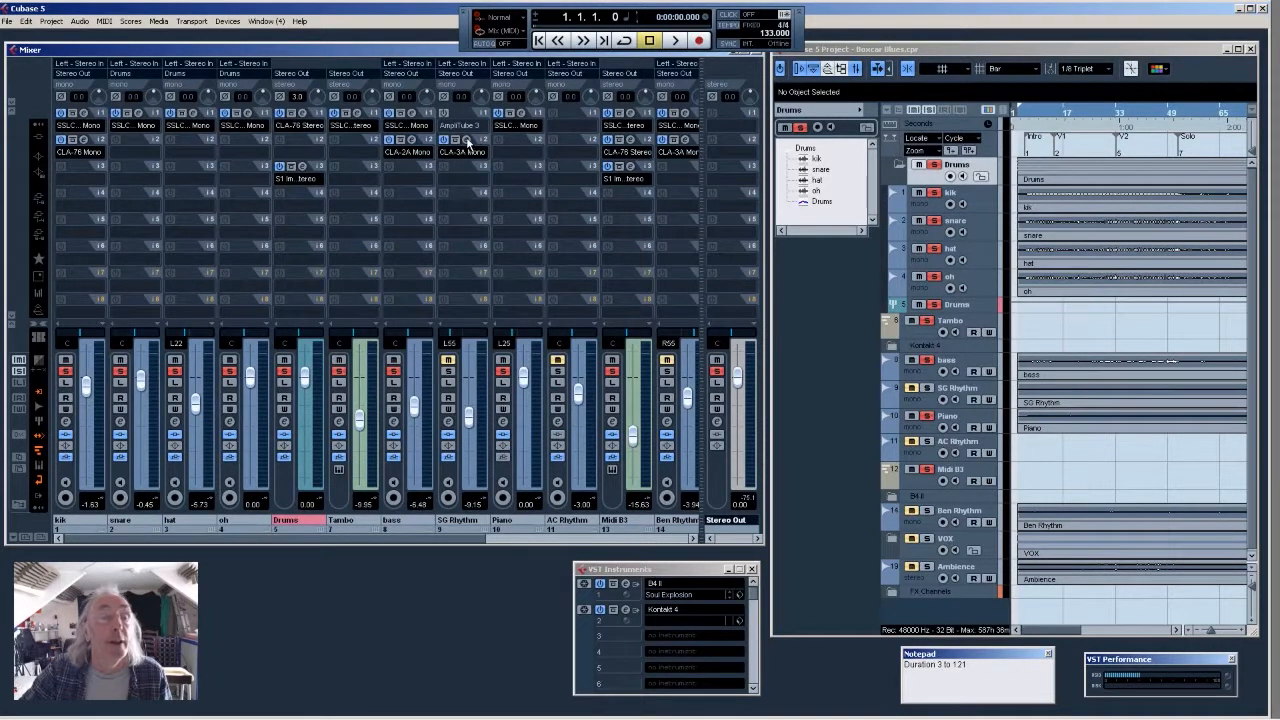
- View the CLA-3A compressor inserted on the SG Rhythm channel and close its window
click(466, 140)
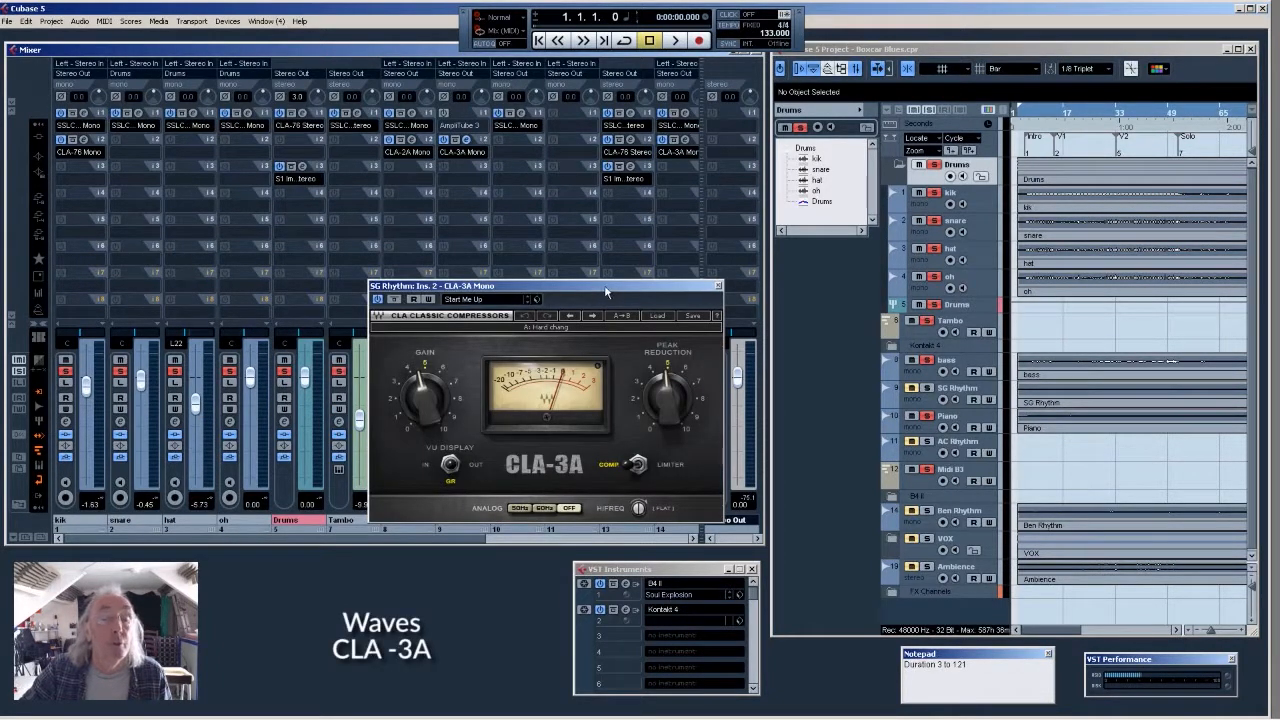
drag(605, 290, 757, 222)
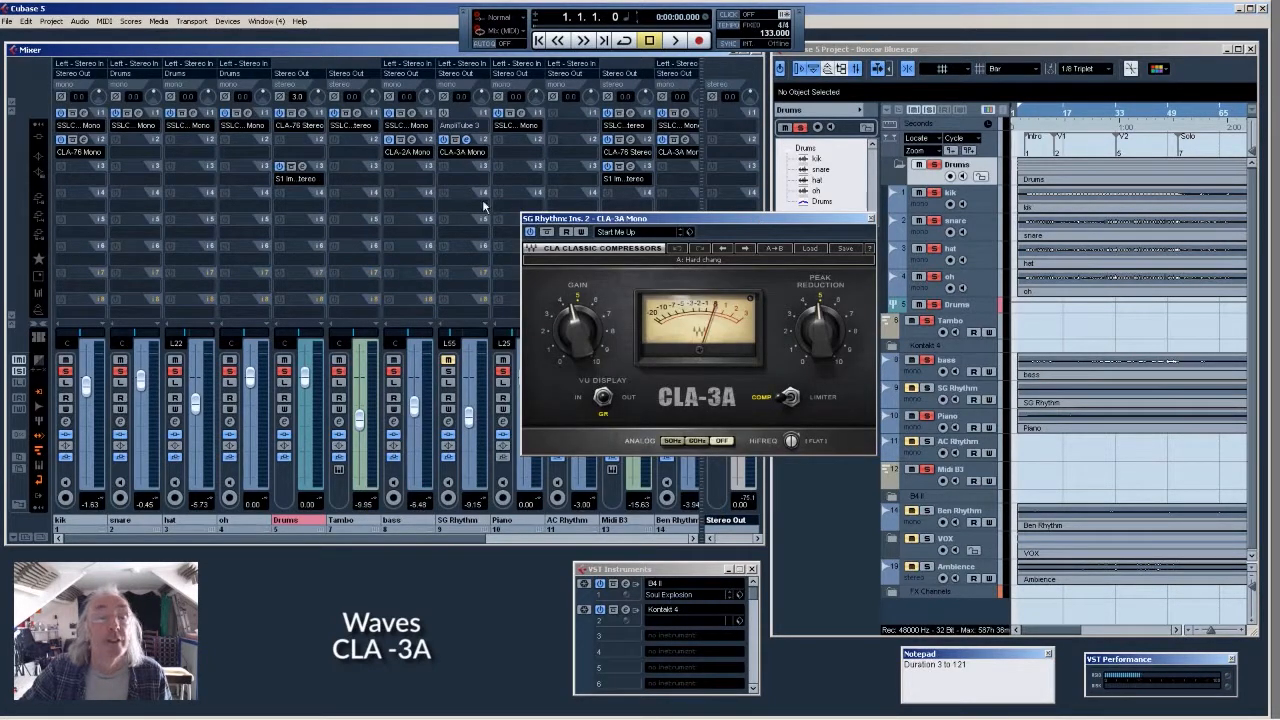
drag(757, 219, 453, 205)
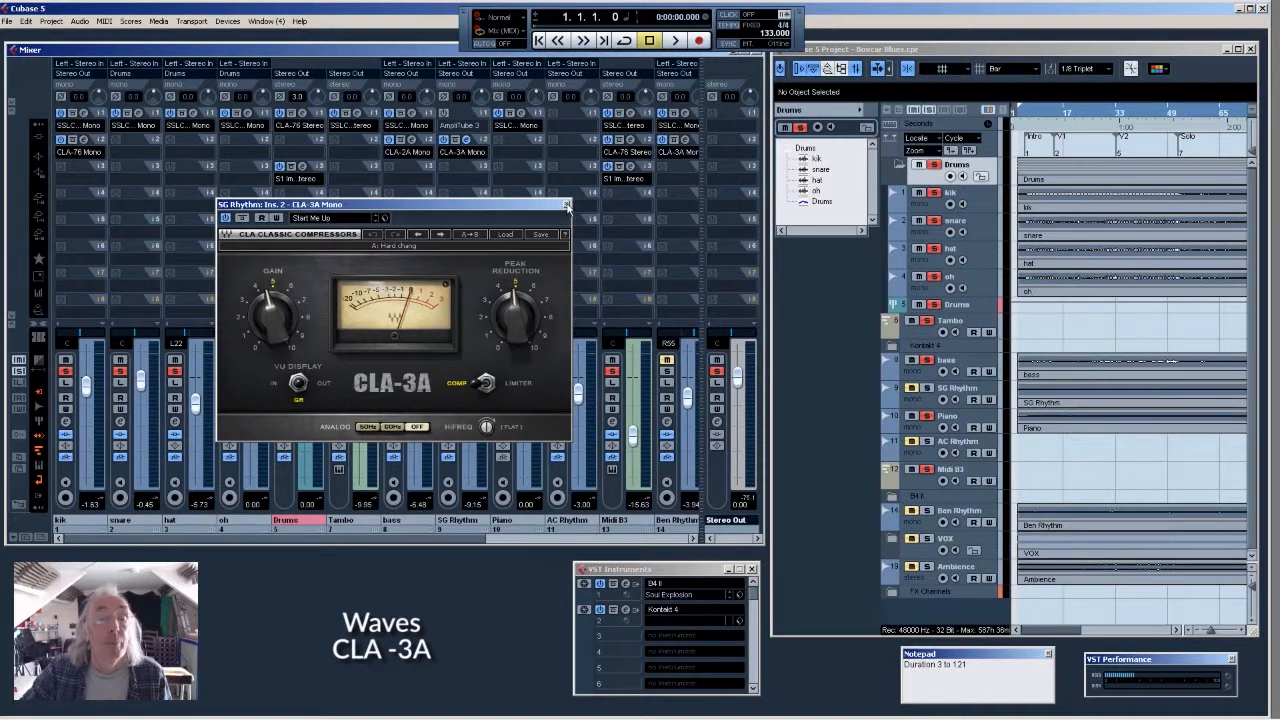
click(566, 204)
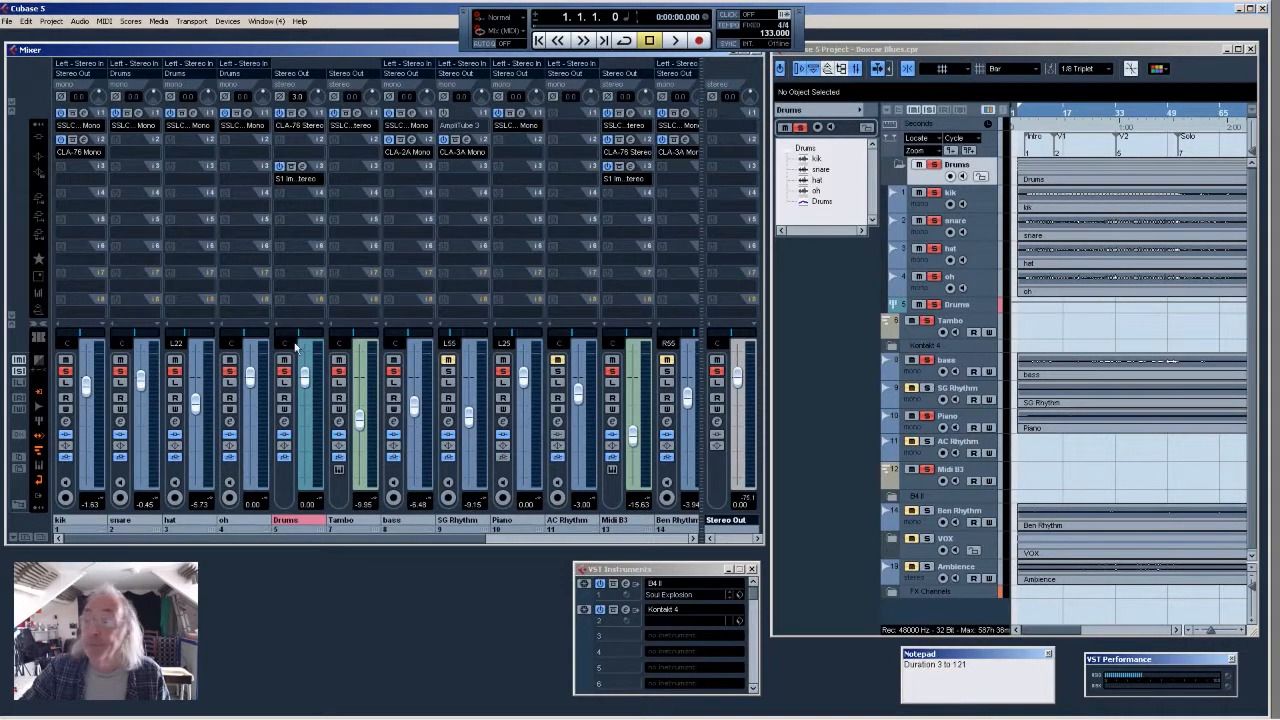
- Slightly reduce the stereo width in the S1 Imager on the Drums group channel and close the plug-in
click(304, 168)
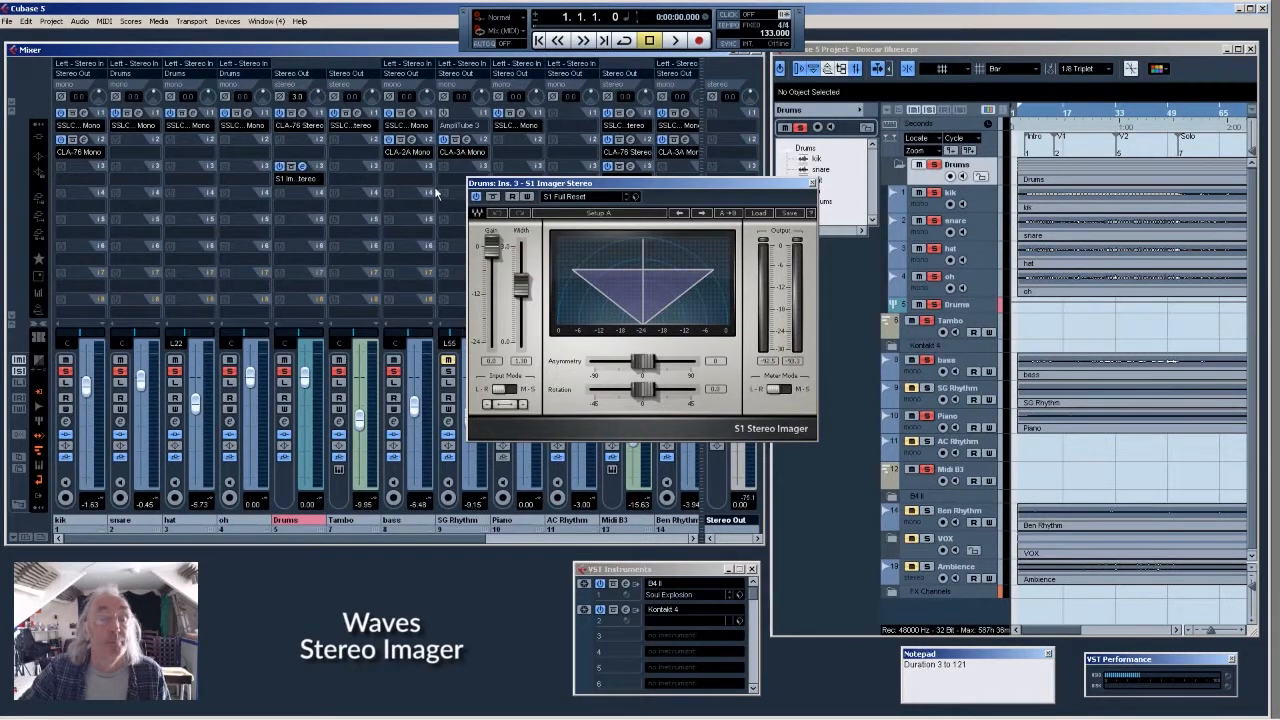
drag(656, 188, 436, 193)
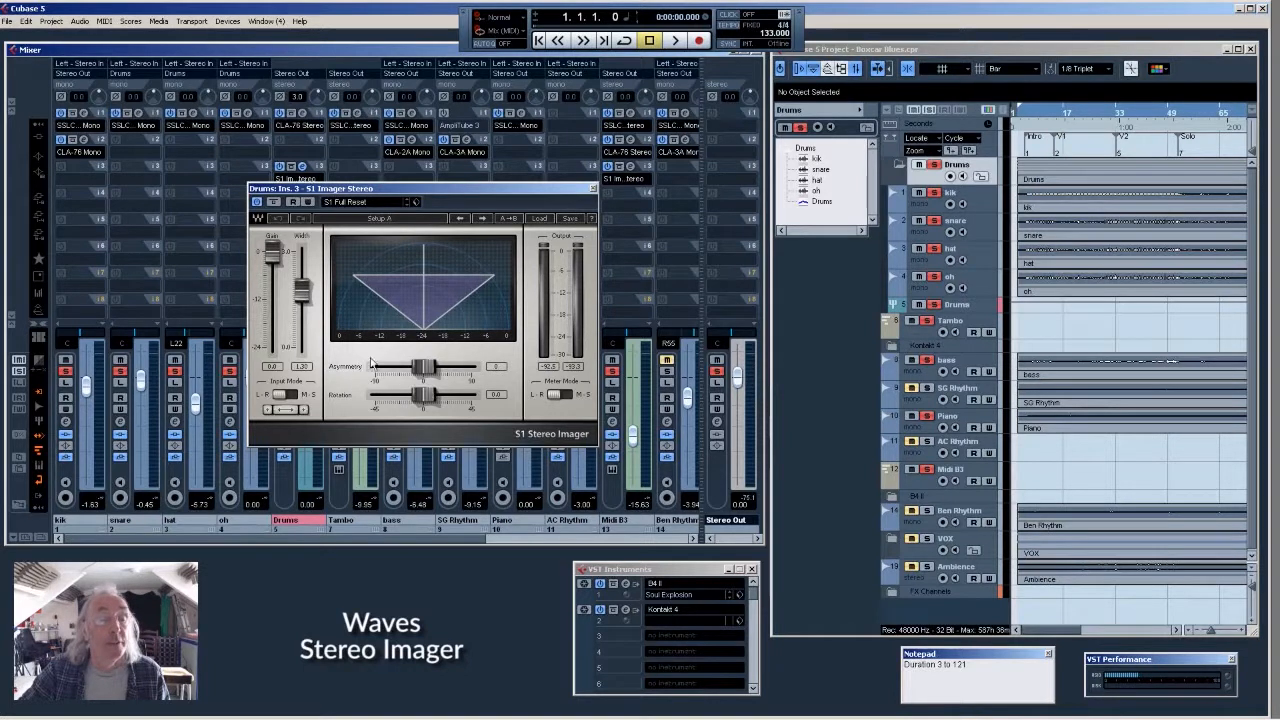
mouse_move(301, 290)
mouse_down()
mouse_move(301, 313)
mouse_move(301, 295)
mouse_up()
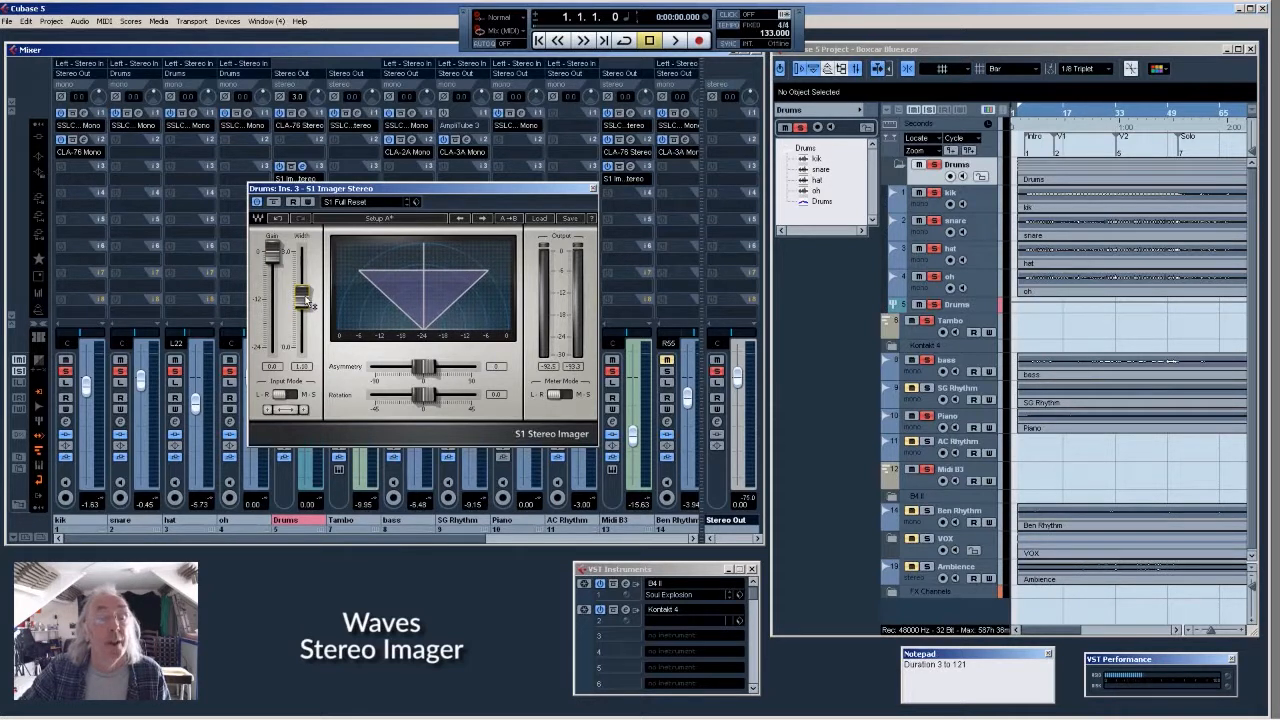
mouse_move(423, 395)
mouse_down()
mouse_move(400, 395)
mouse_move(450, 395)
mouse_move(423, 394)
mouse_up()
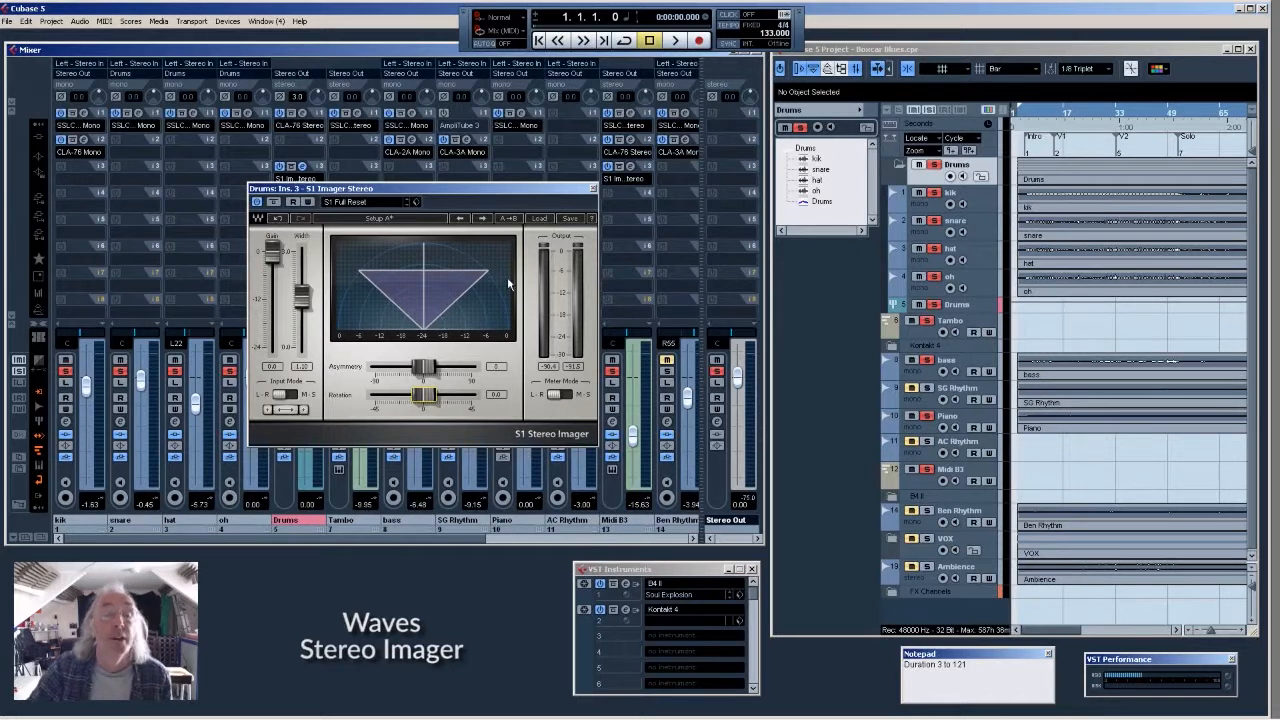
click(593, 189)
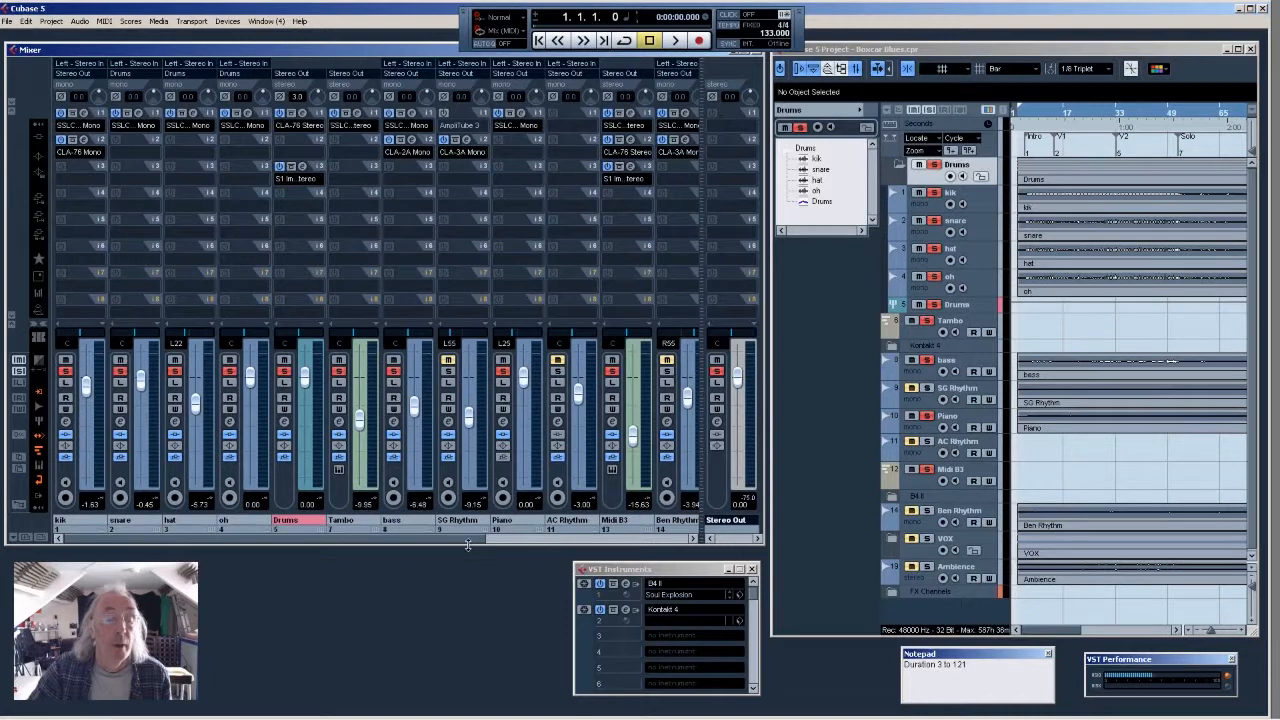
- View the CSR Plate reverb on the CSR Drum Plate effects channel and close its window
drag(467, 540, 671, 540)
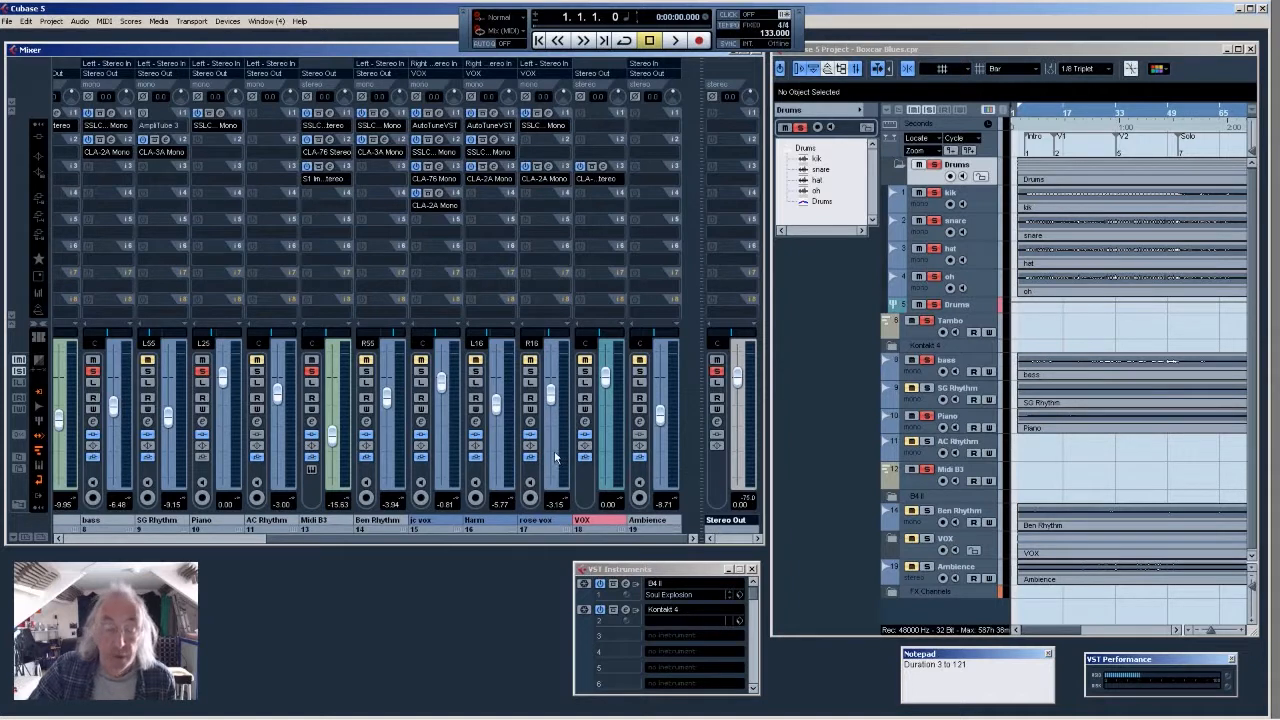
click(40, 484)
drag(476, 545, 646, 551)
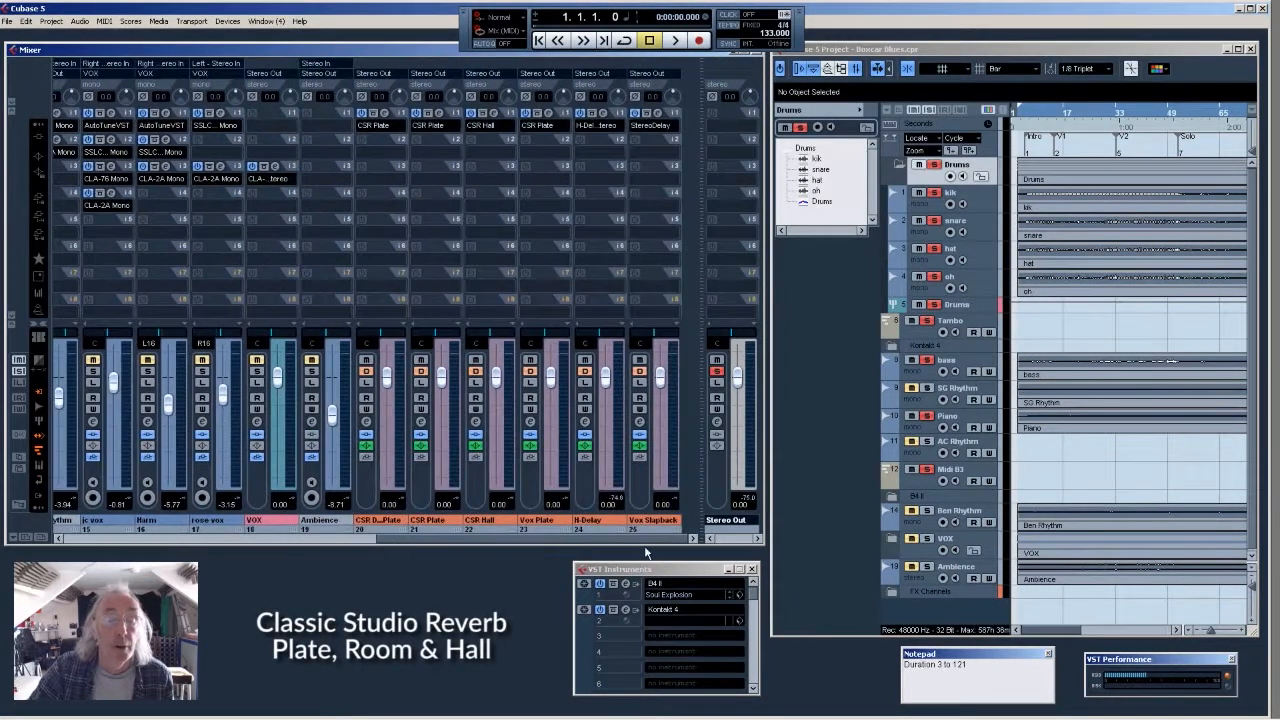
click(386, 117)
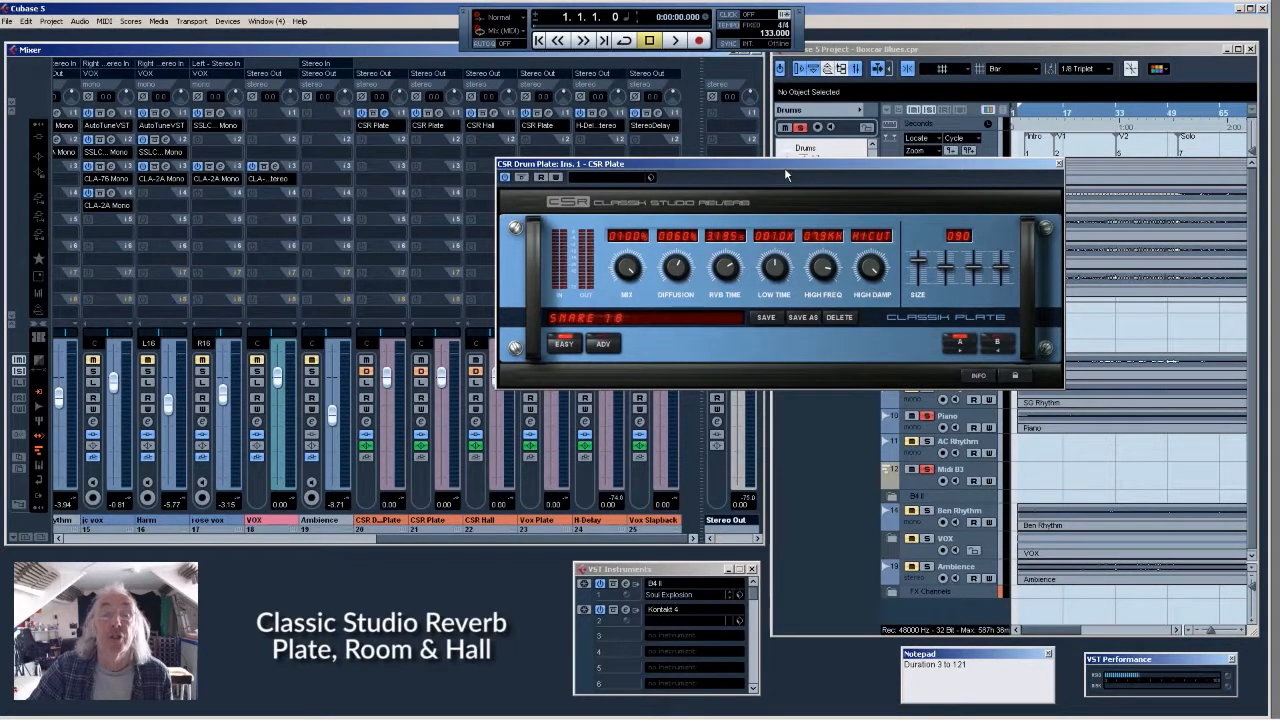
drag(785, 165, 541, 192)
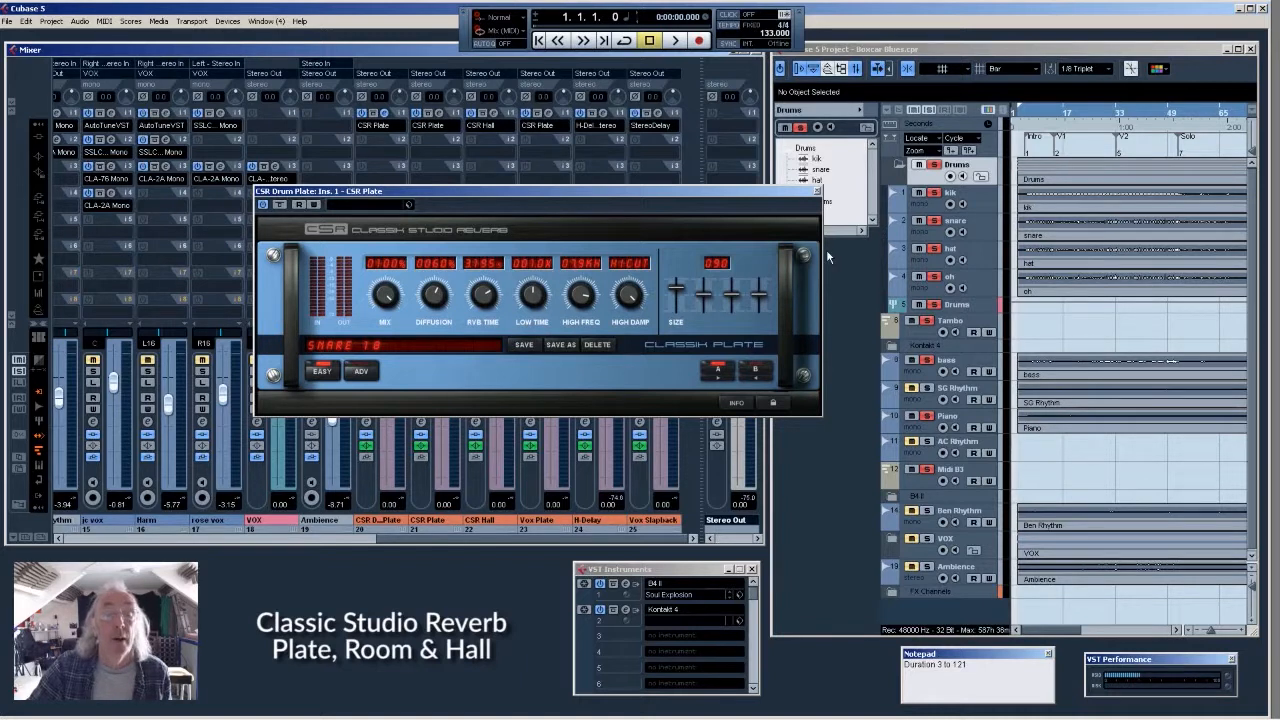
click(817, 194)
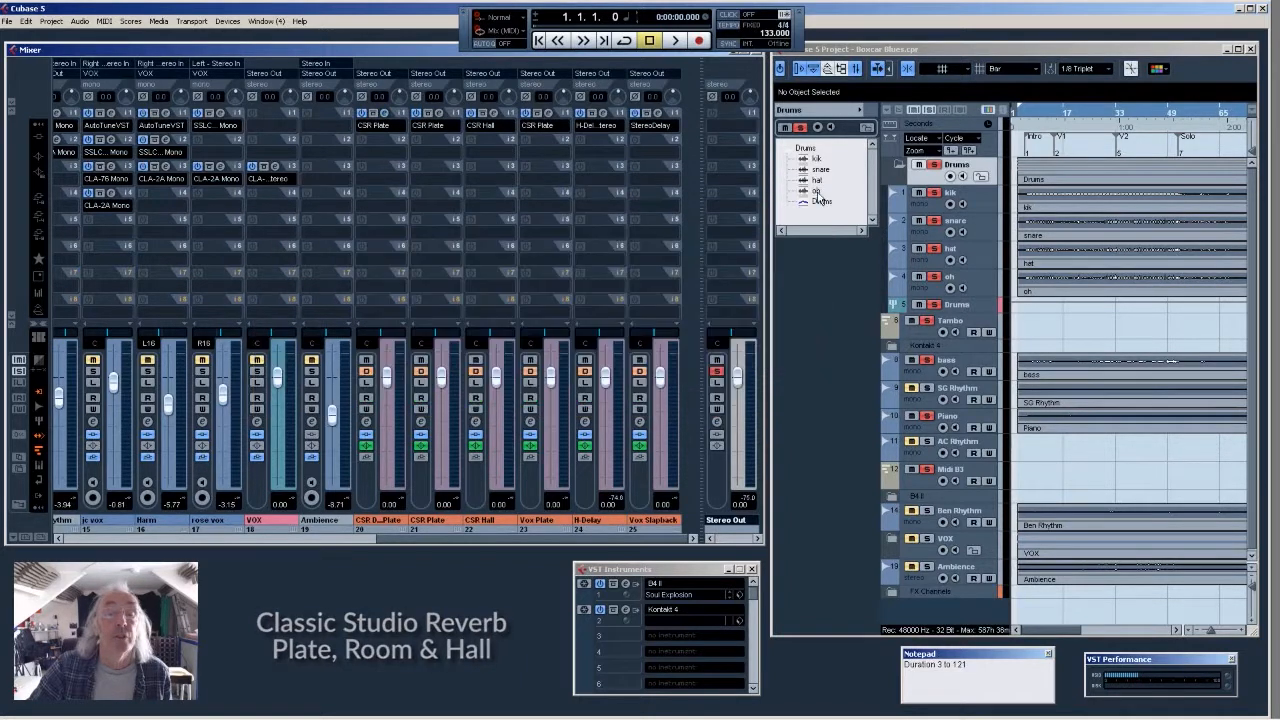
- Open the Kontakt 4 instrument, look through the sample library folders in its file browser, and close it
drag(423, 538, 291, 532)
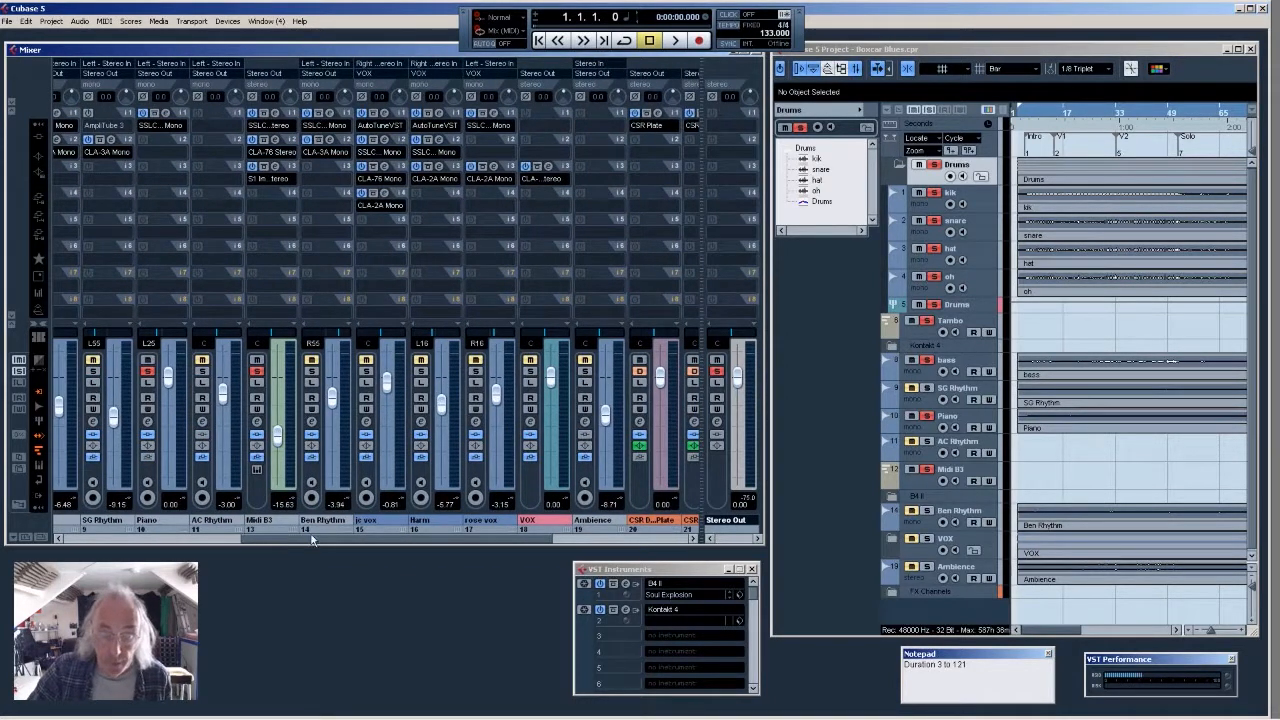
click(626, 610)
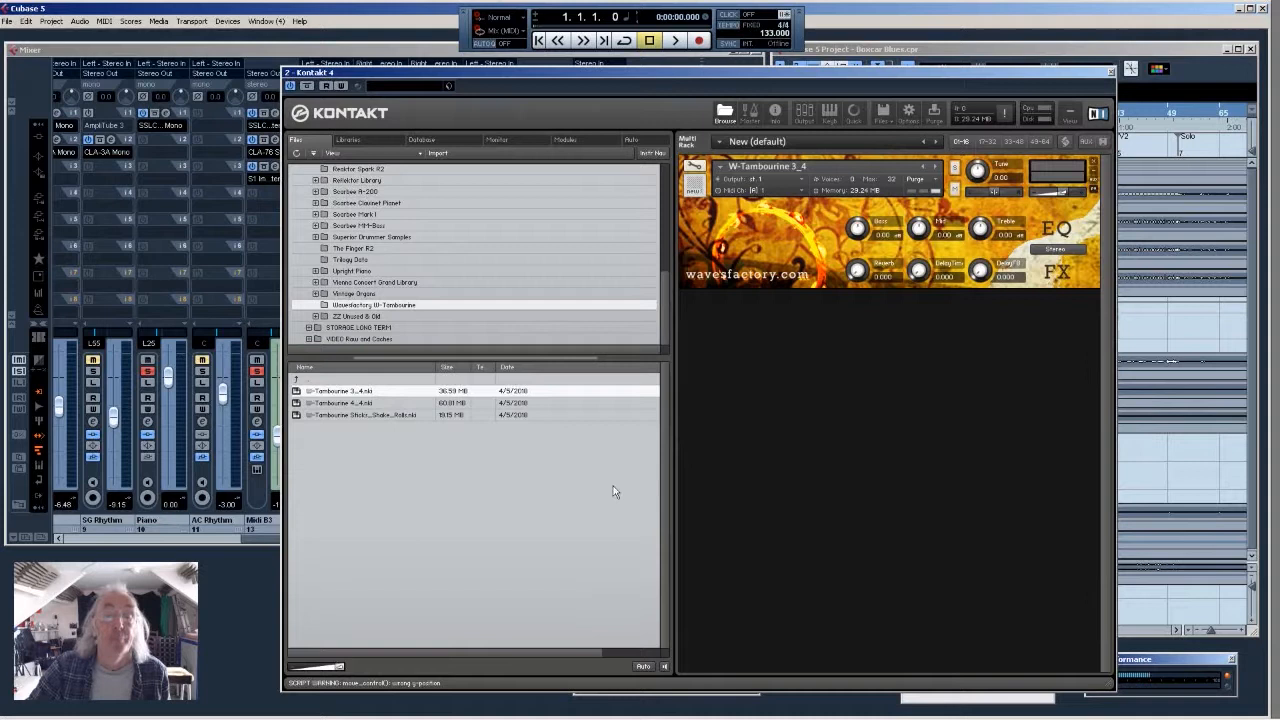
drag(715, 72, 648, 77)
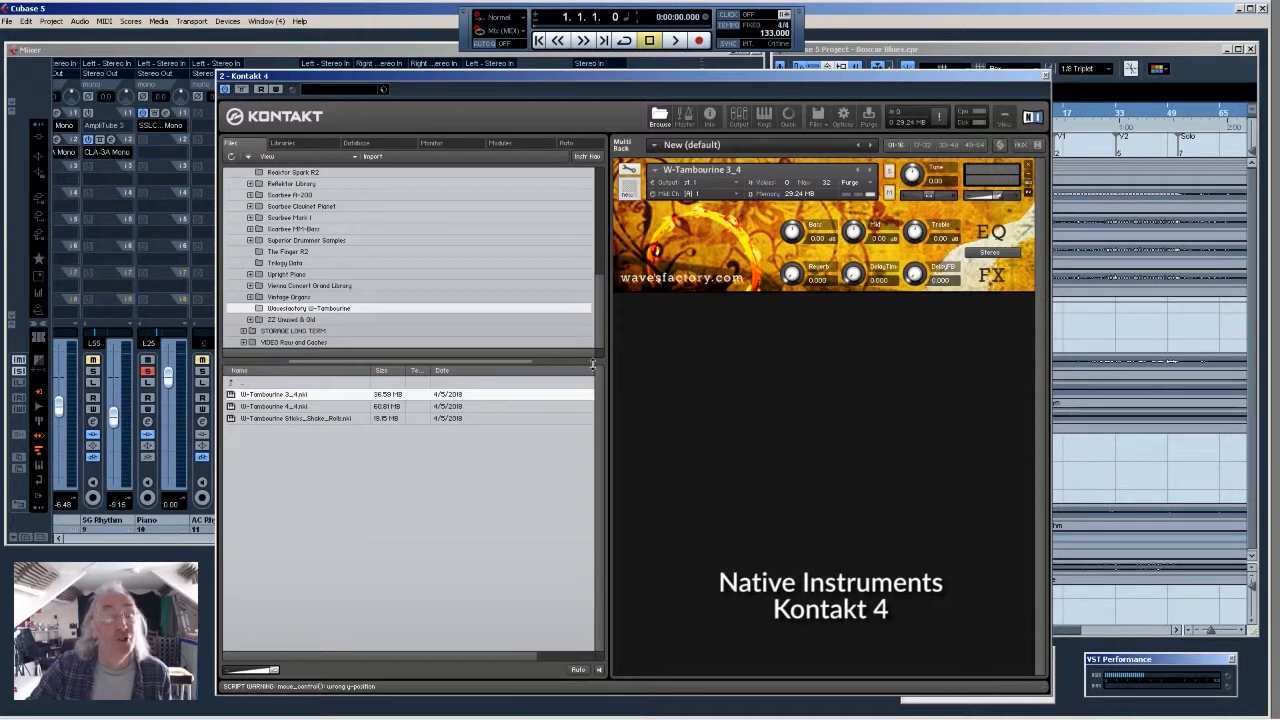
drag(599, 334, 601, 219)
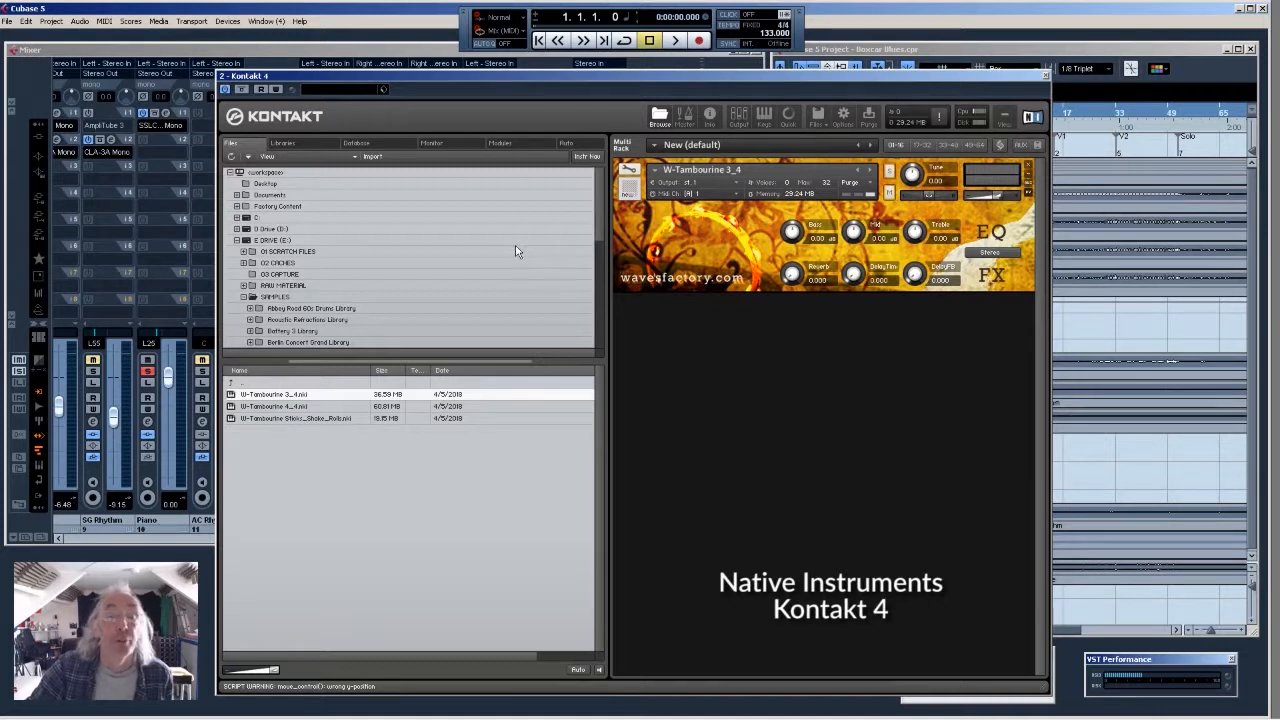
scroll(598, 213, down, 3)
scroll(596, 244, up, 3)
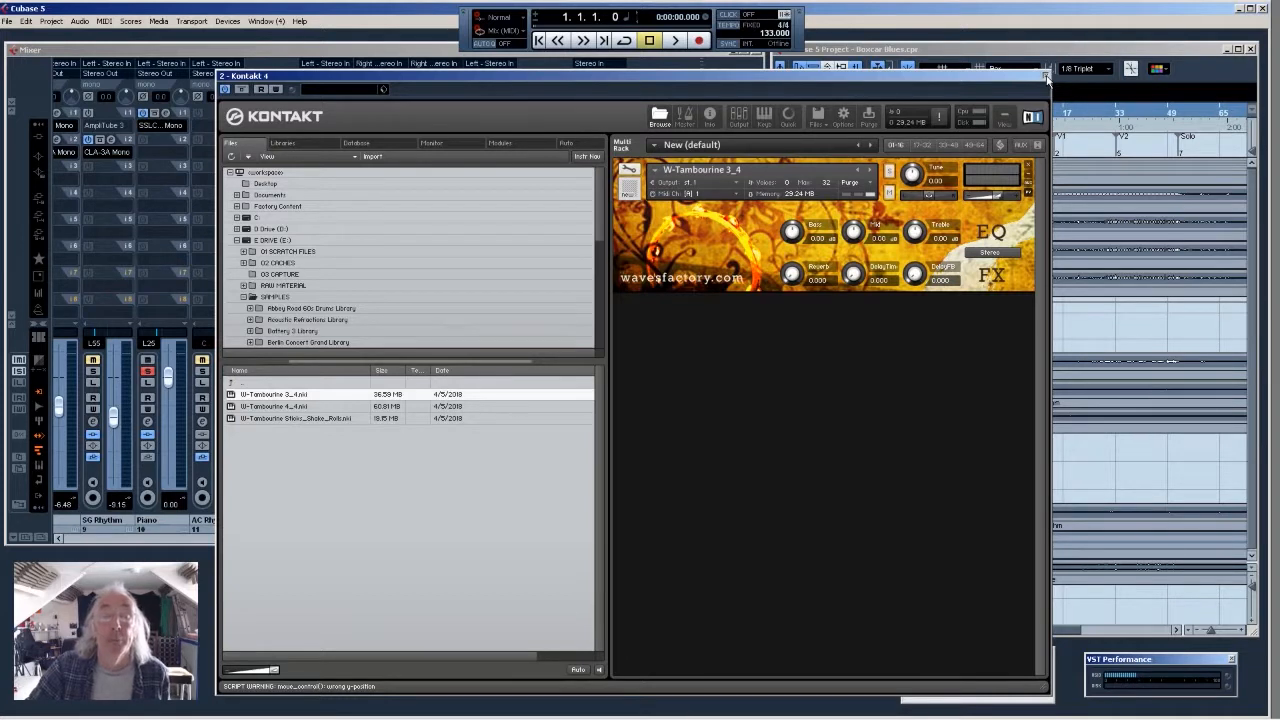
click(1046, 77)
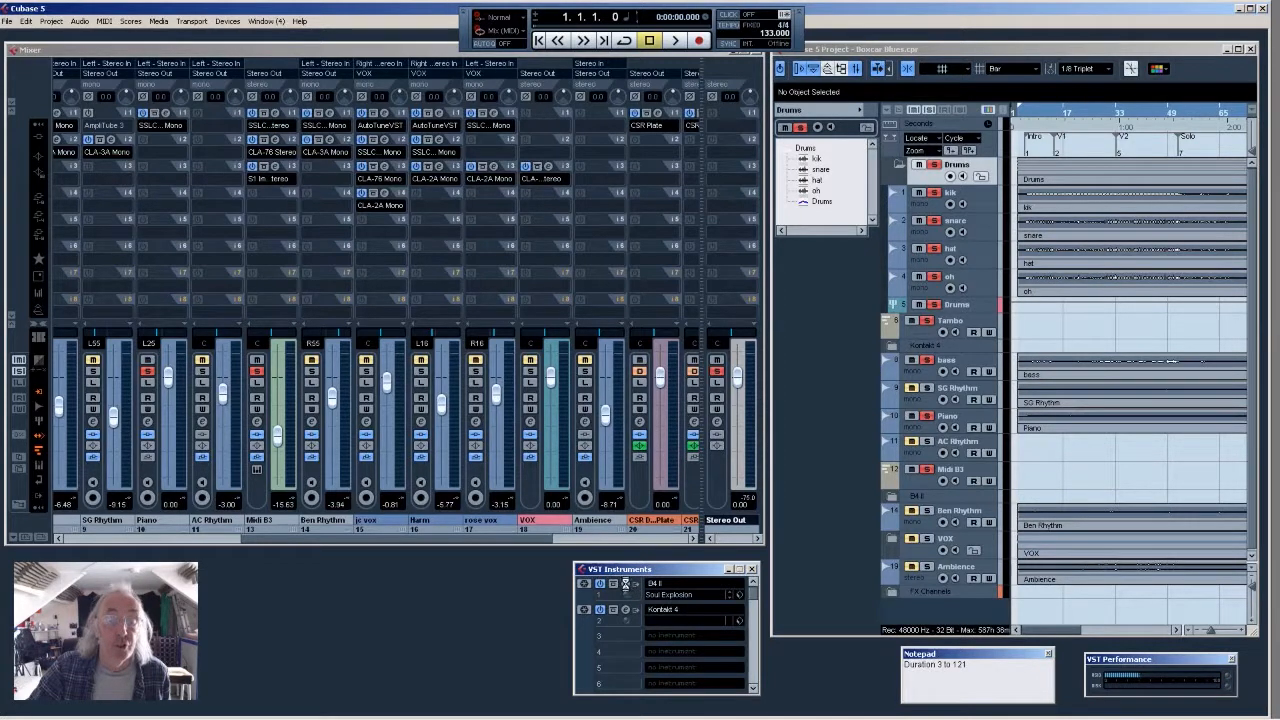
- Open the B4 II organ instrument and switch it to the Manual view showing the keyboards
click(625, 584)
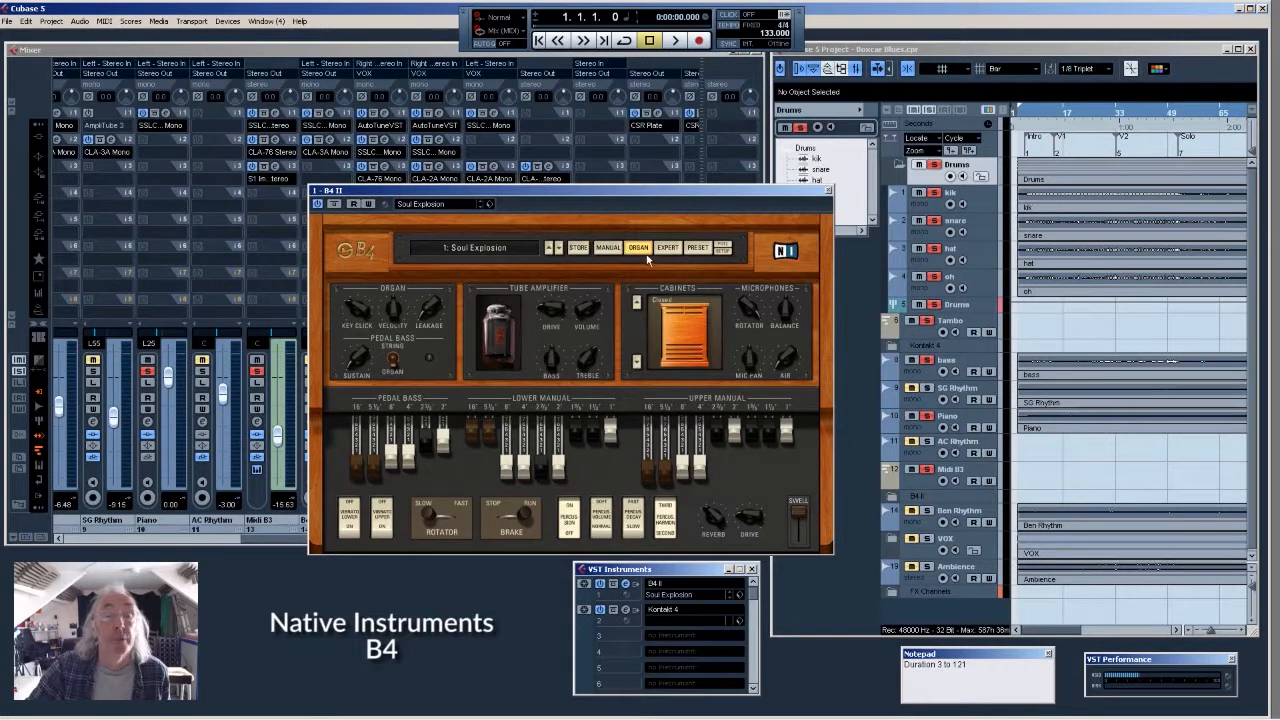
click(608, 248)
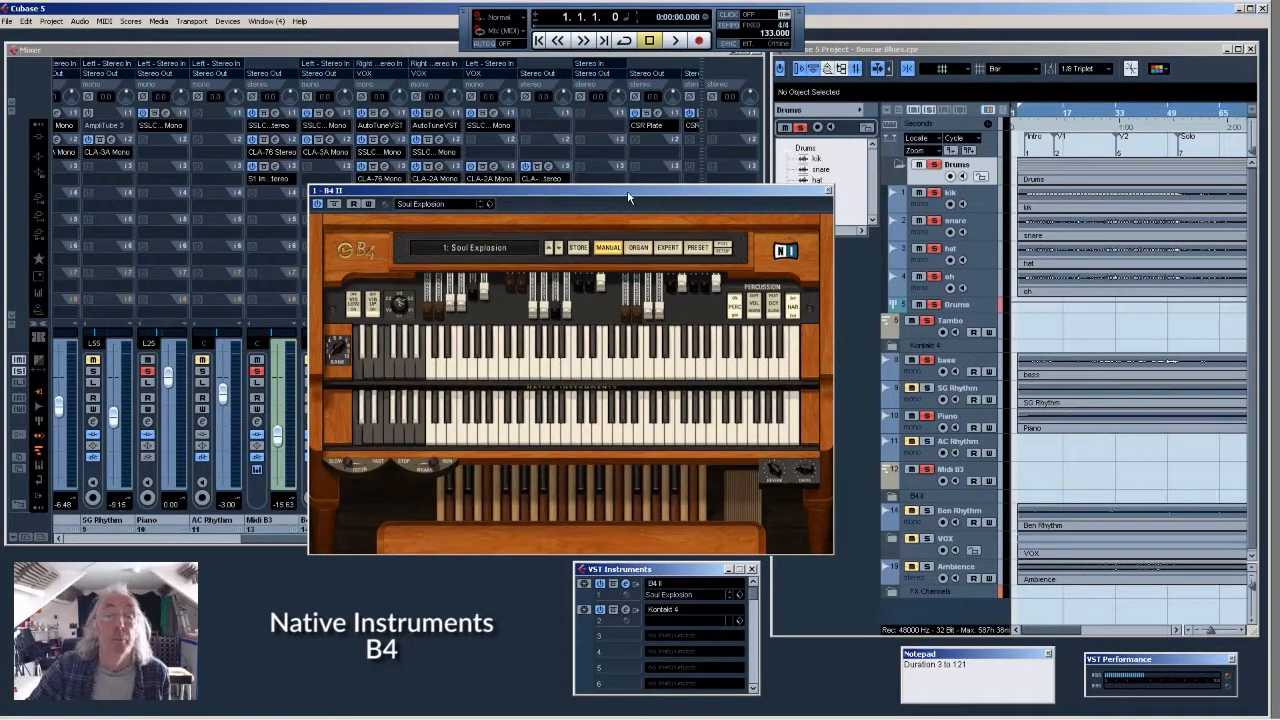
drag(626, 190, 639, 137)
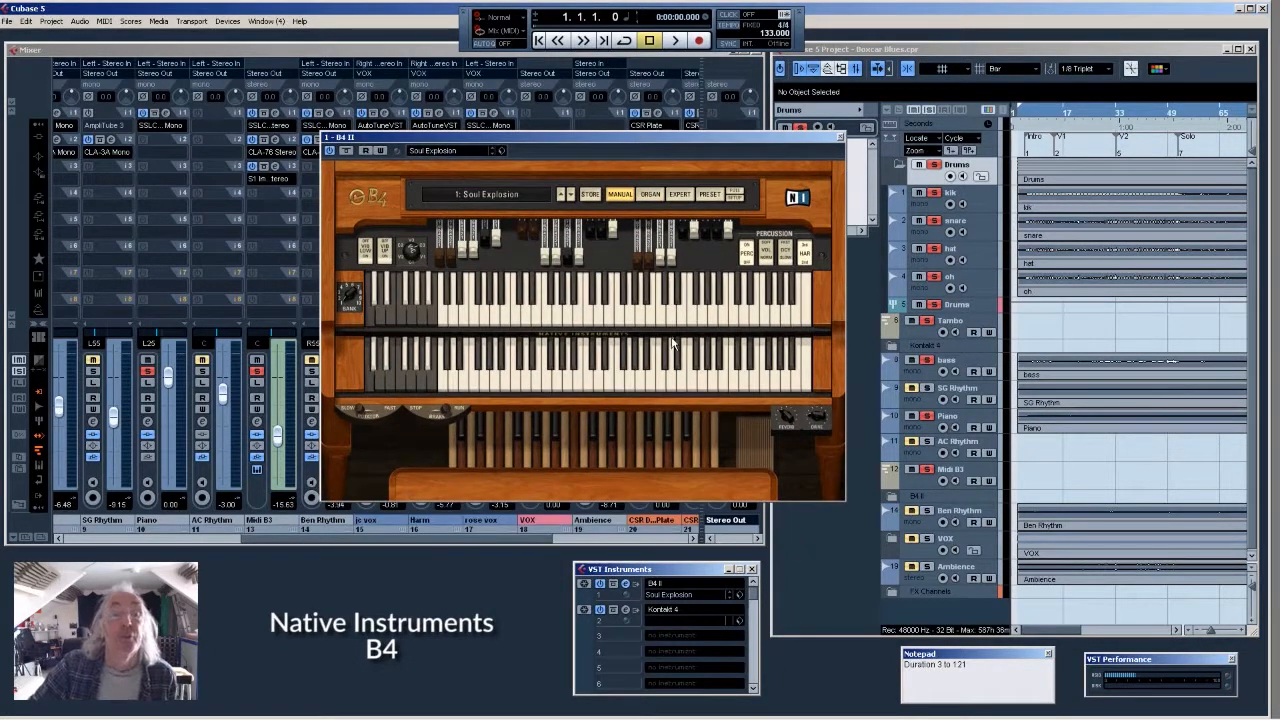
- View the B4 II keyboards, switch the instrument to its Organ view, and close its window
click(558, 318)
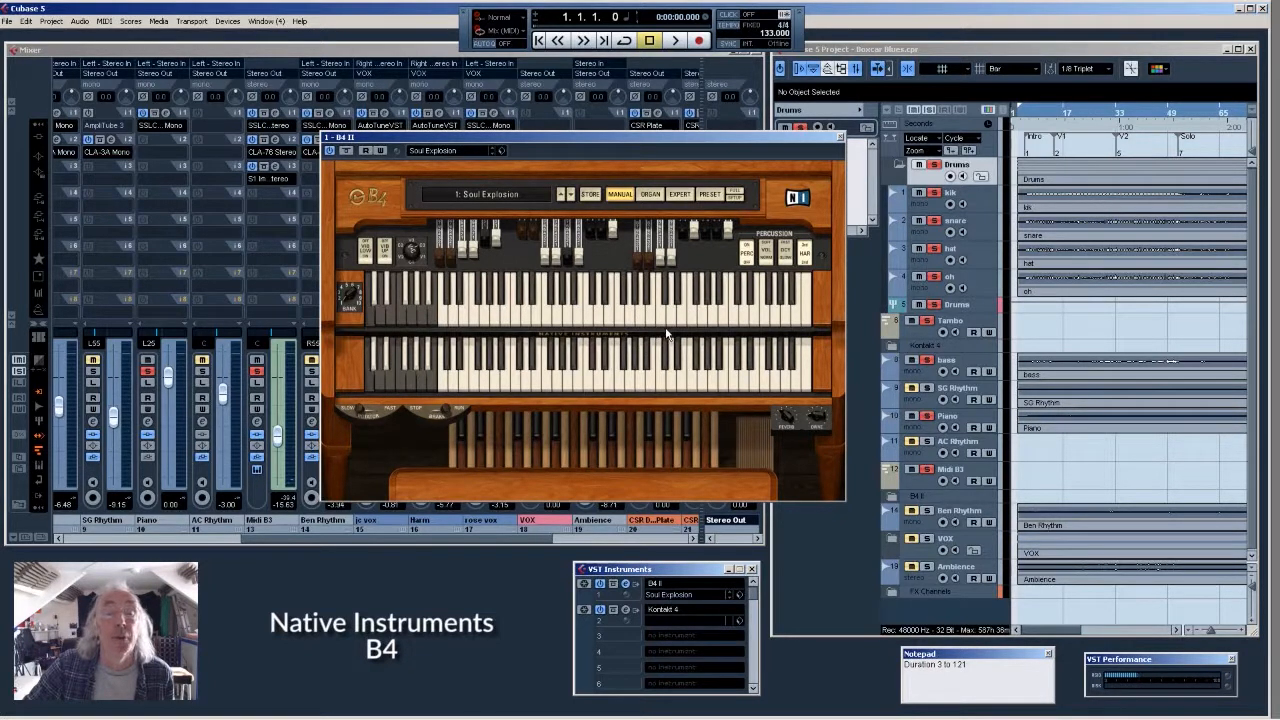
click(650, 196)
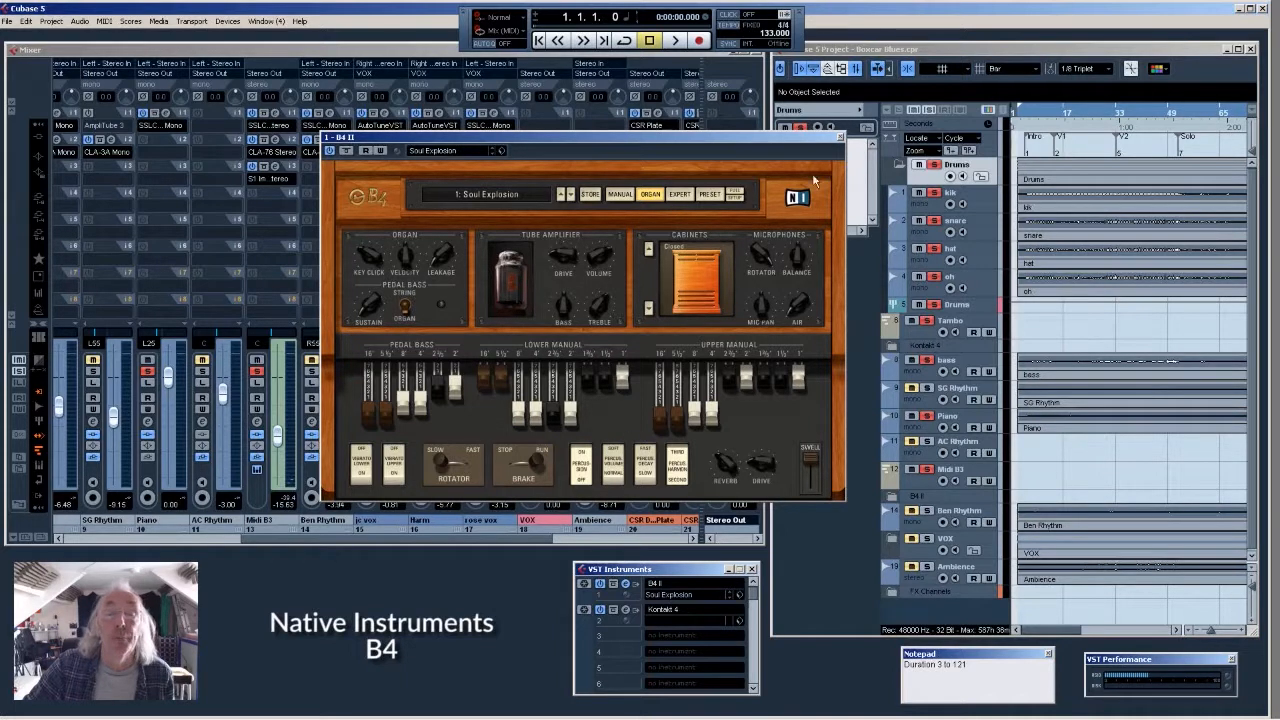
click(840, 139)
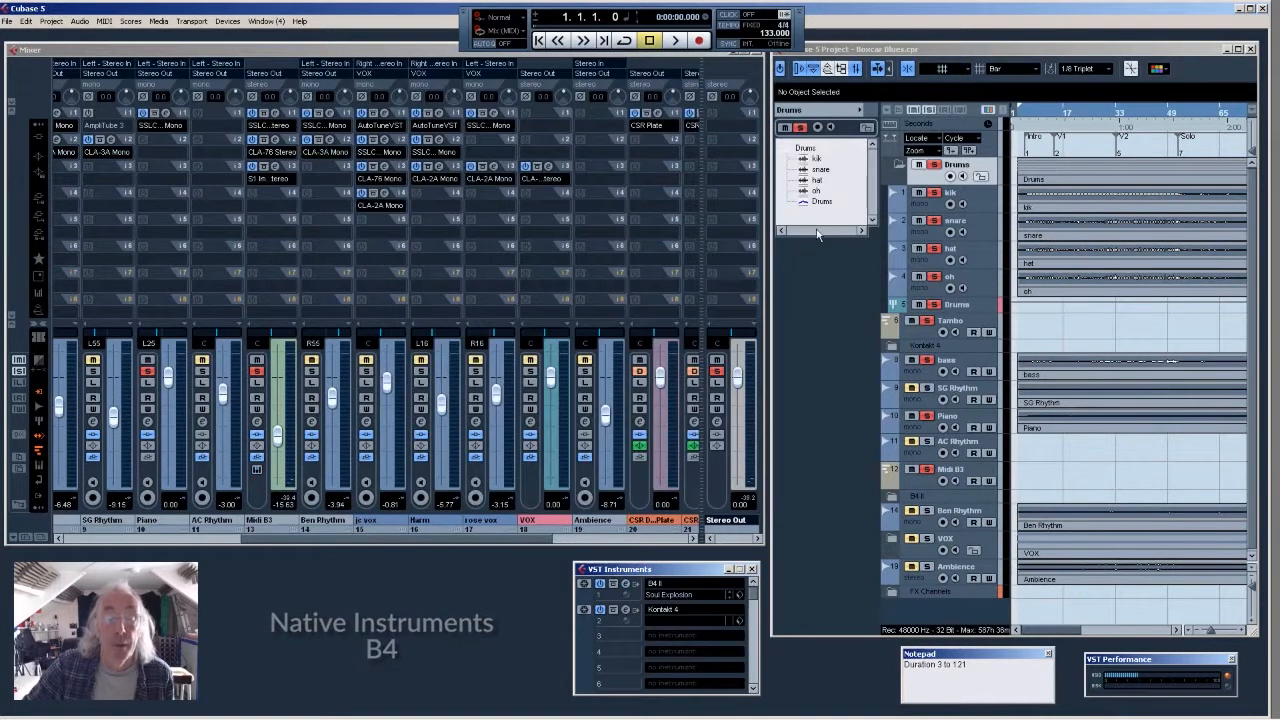
- Load Superior Drummer into the third VST instrument slot, choose the Nashville kit, and close its window
click(665, 638)
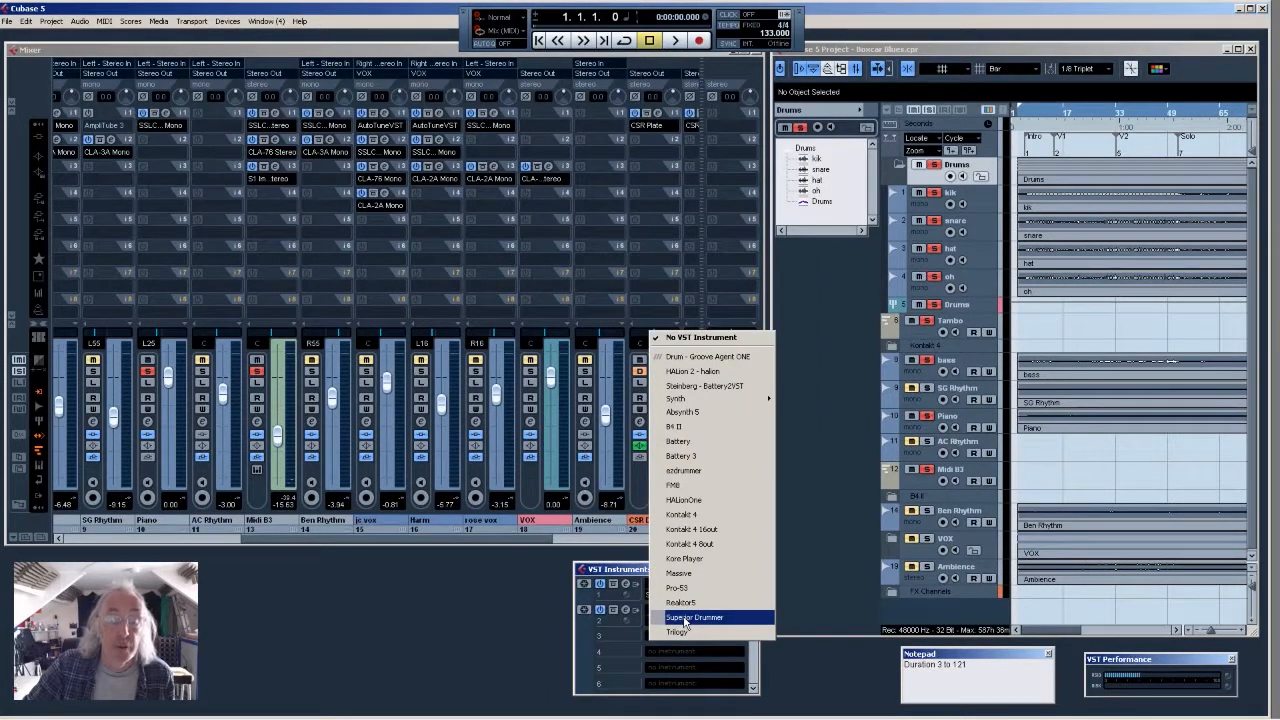
click(686, 618)
click(675, 392)
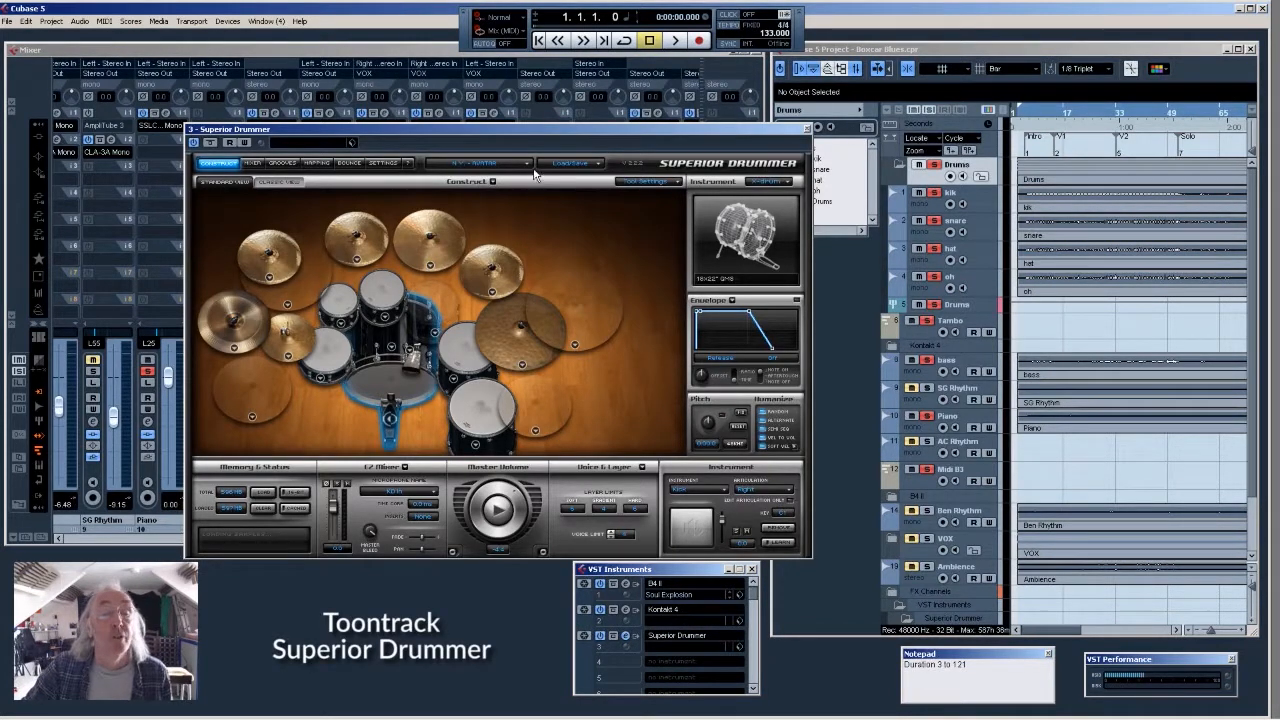
click(527, 164)
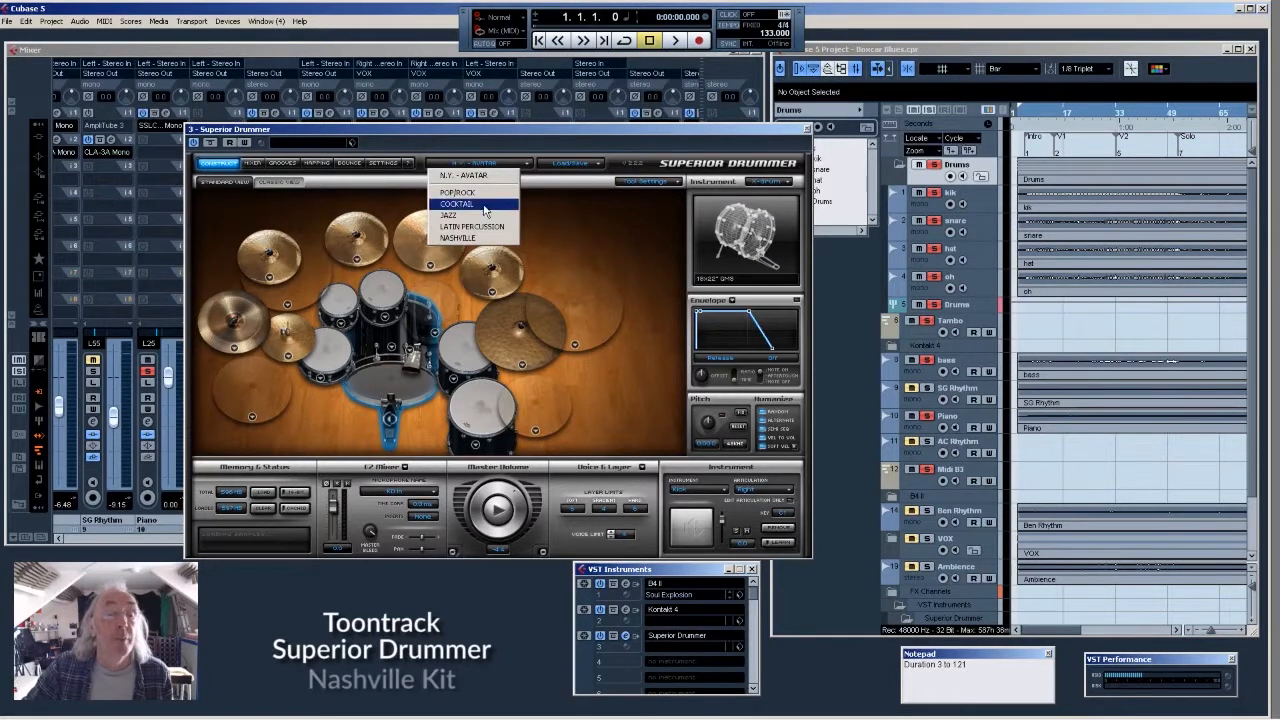
click(486, 238)
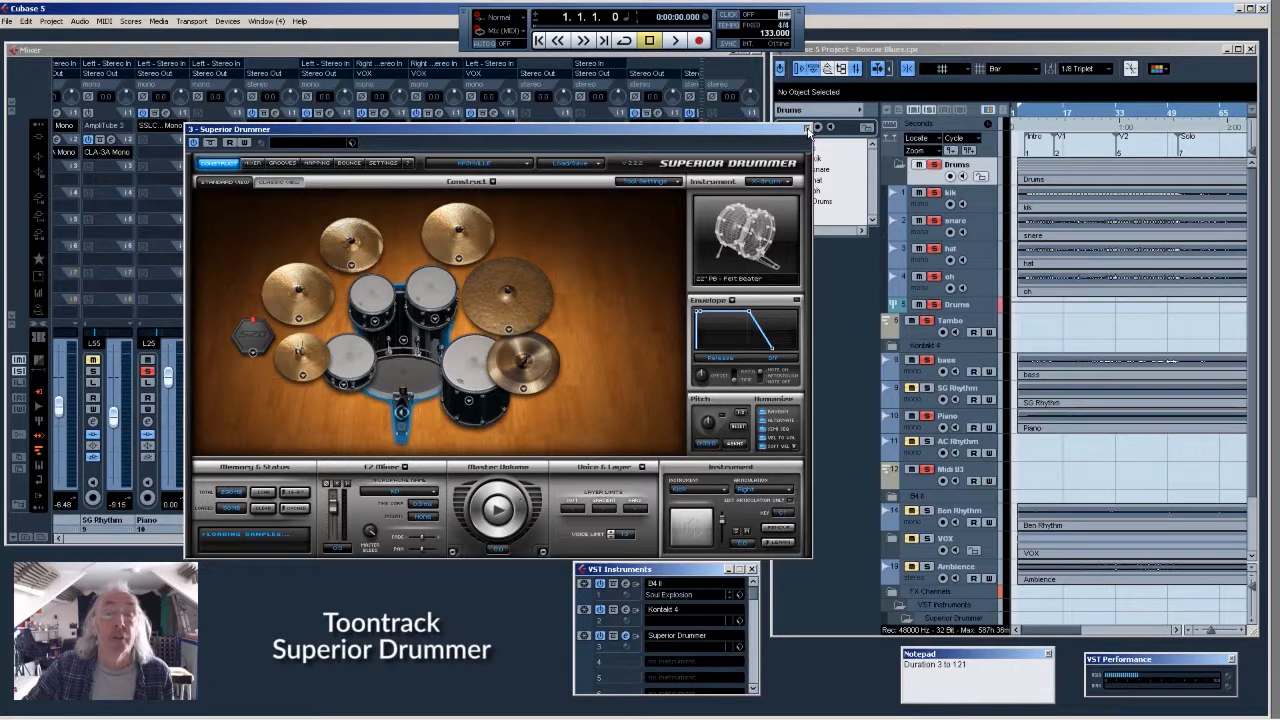
click(808, 132)
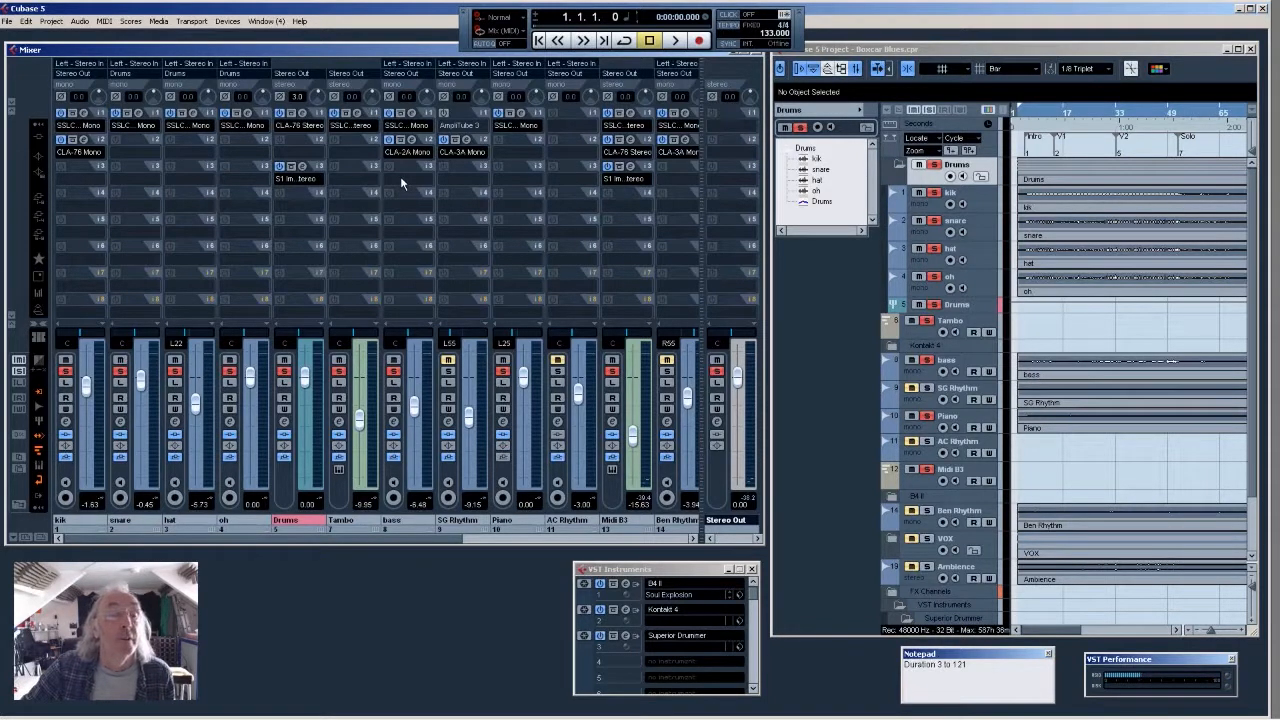
- Insert AmpegSVX in the bass channel's third insert slot, view its amplifier, and remove the plug-in from the slot
click(399, 176)
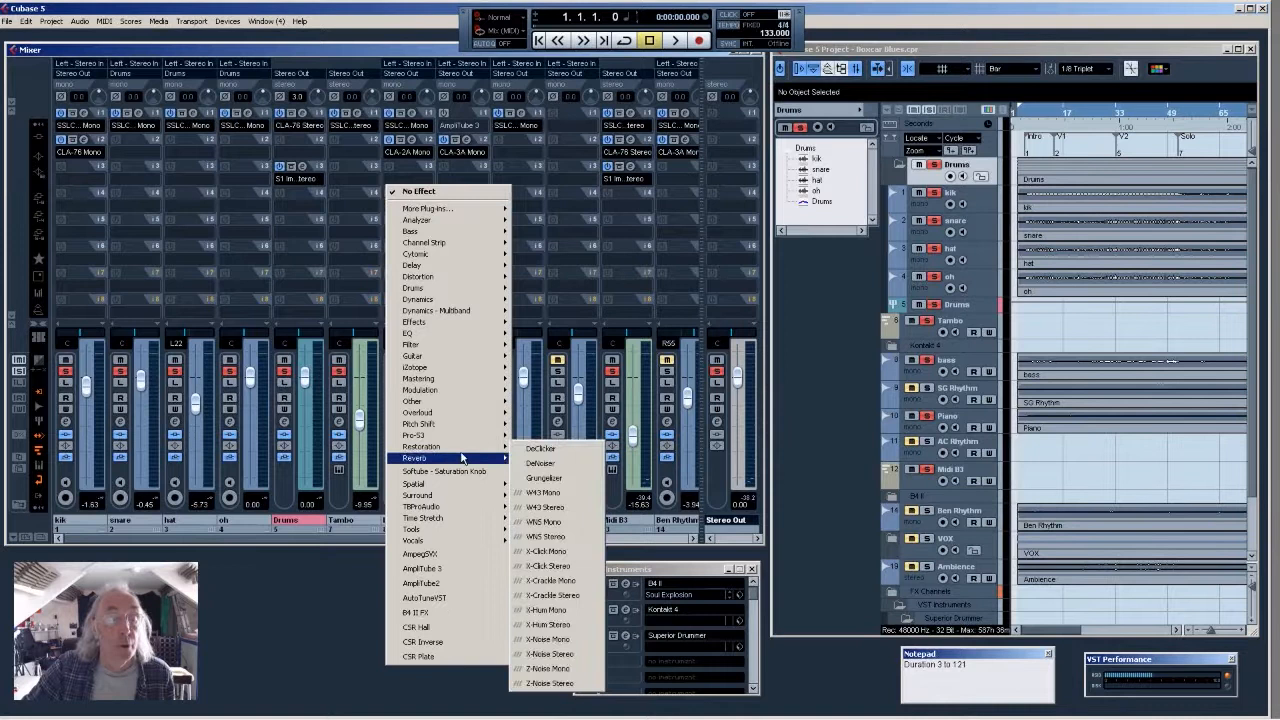
mouse_move(456, 521)
click(450, 556)
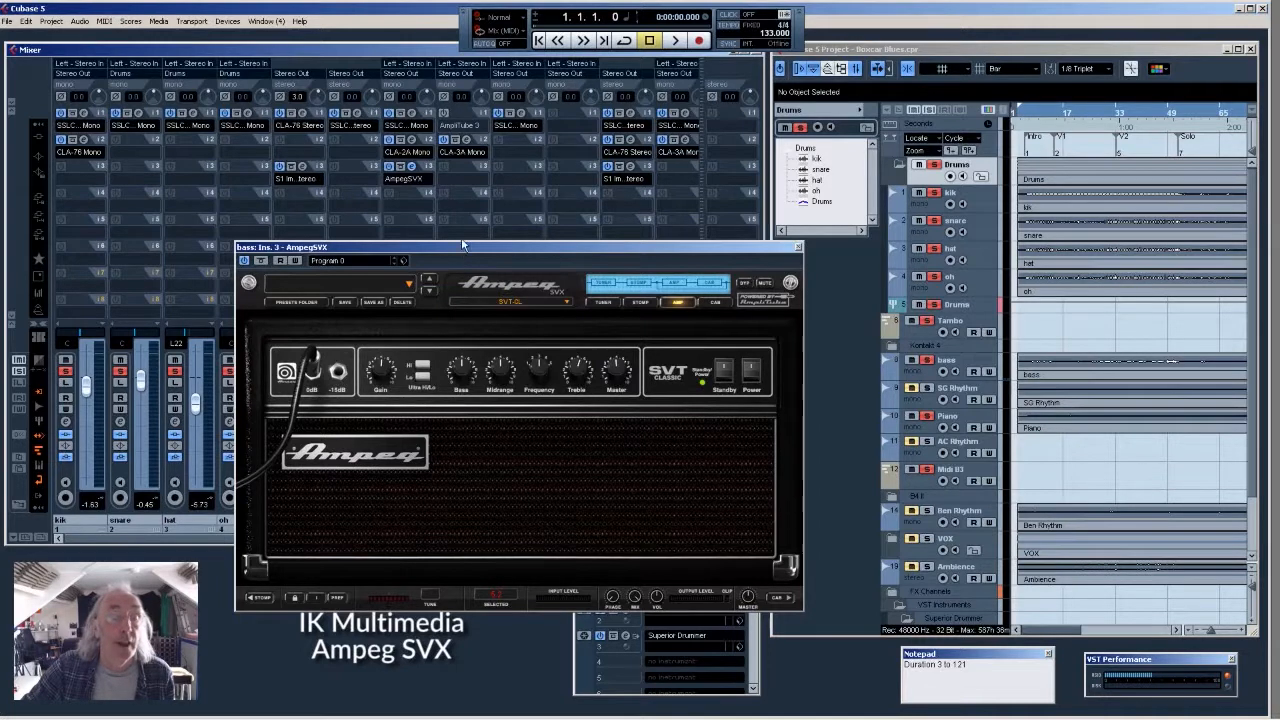
drag(464, 252, 446, 212)
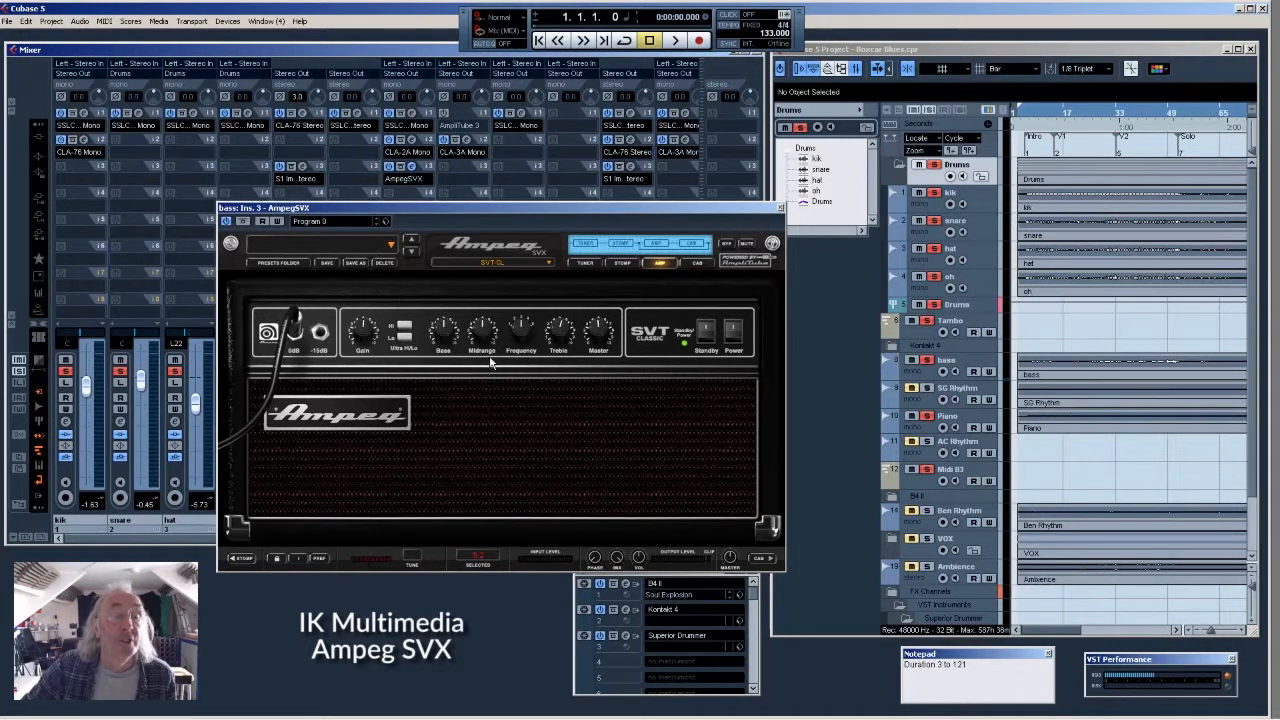
click(781, 209)
click(413, 176)
click(410, 195)
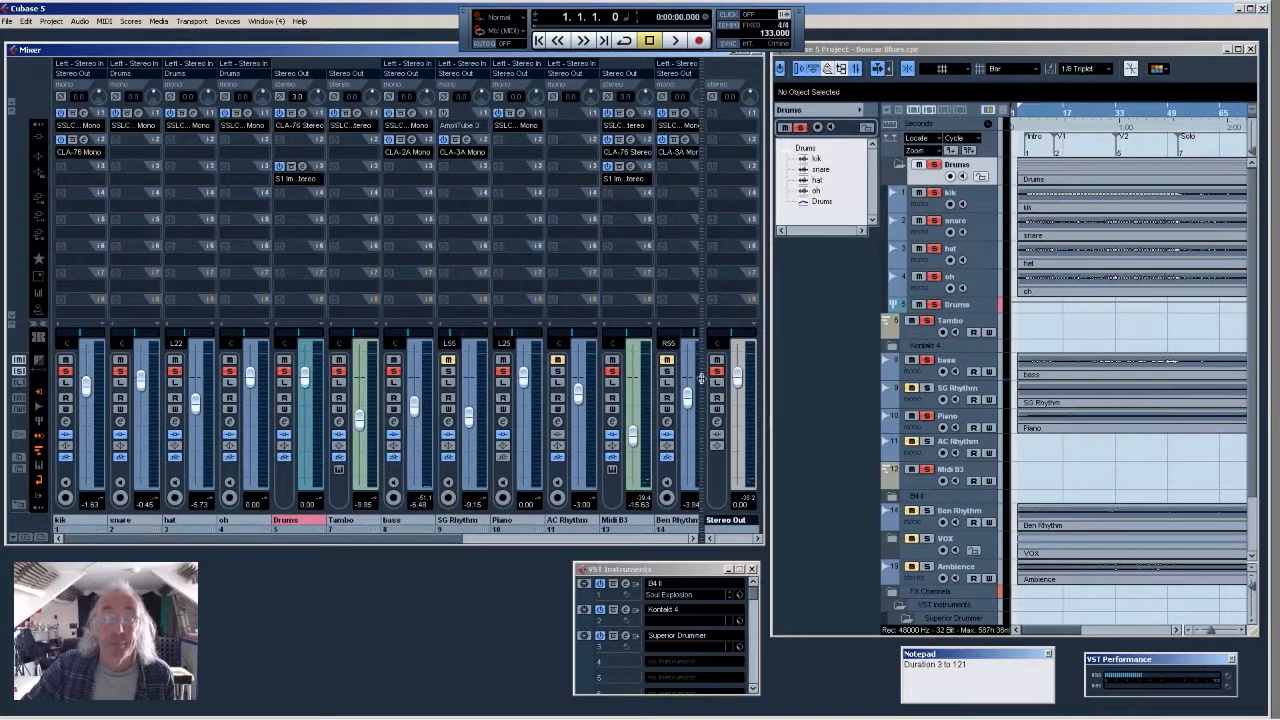
- Insert iZotope Ozone 5 Advanced in the first insert slot of the Stereo Out channel
click(441, 545)
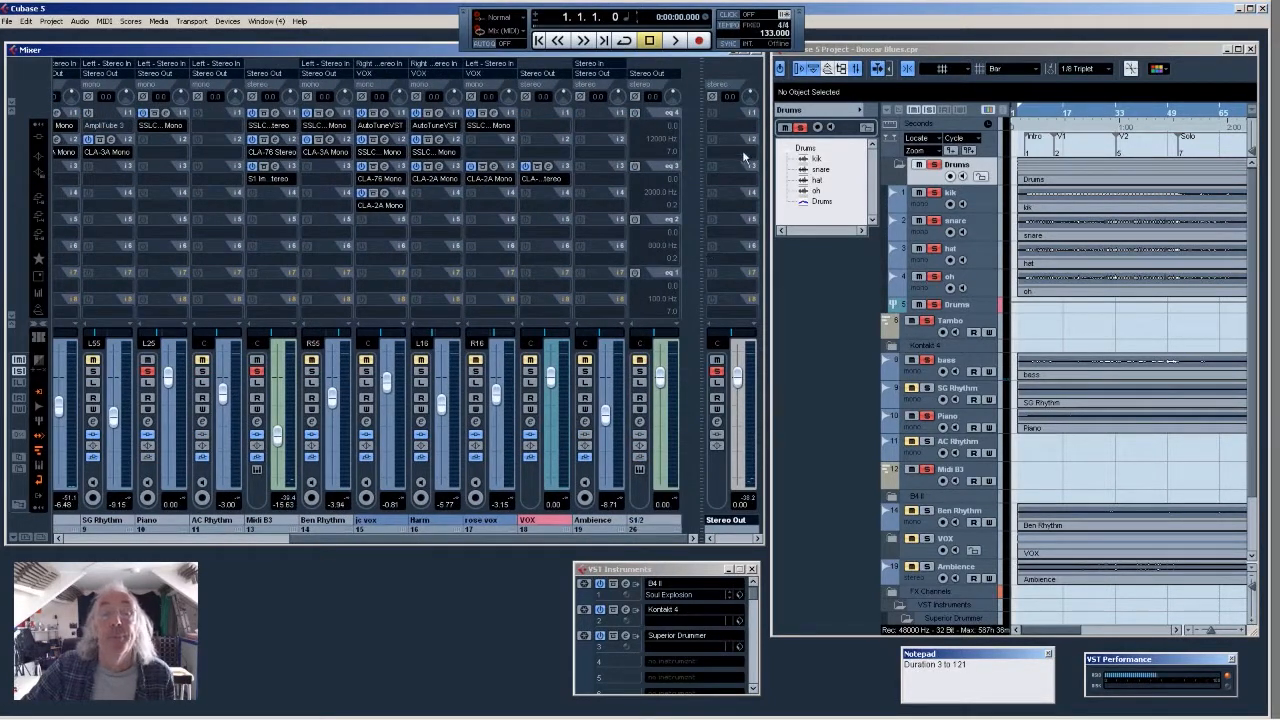
click(731, 121)
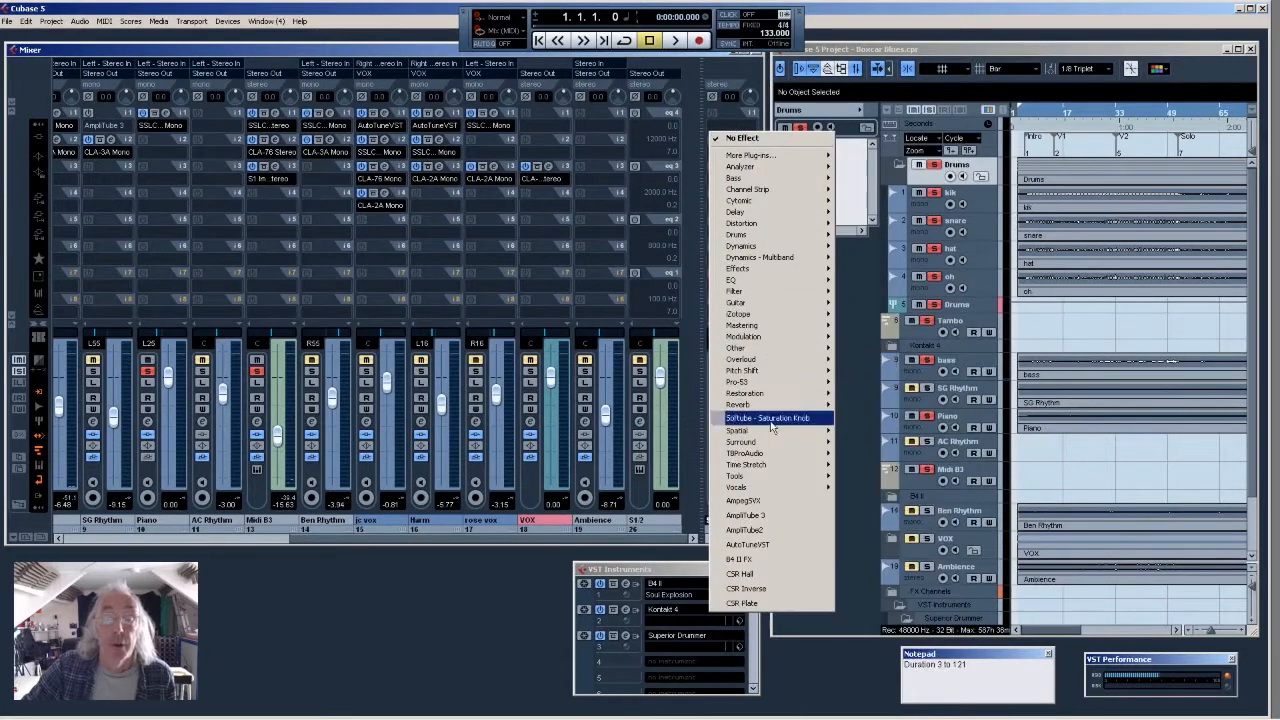
mouse_move(781, 348)
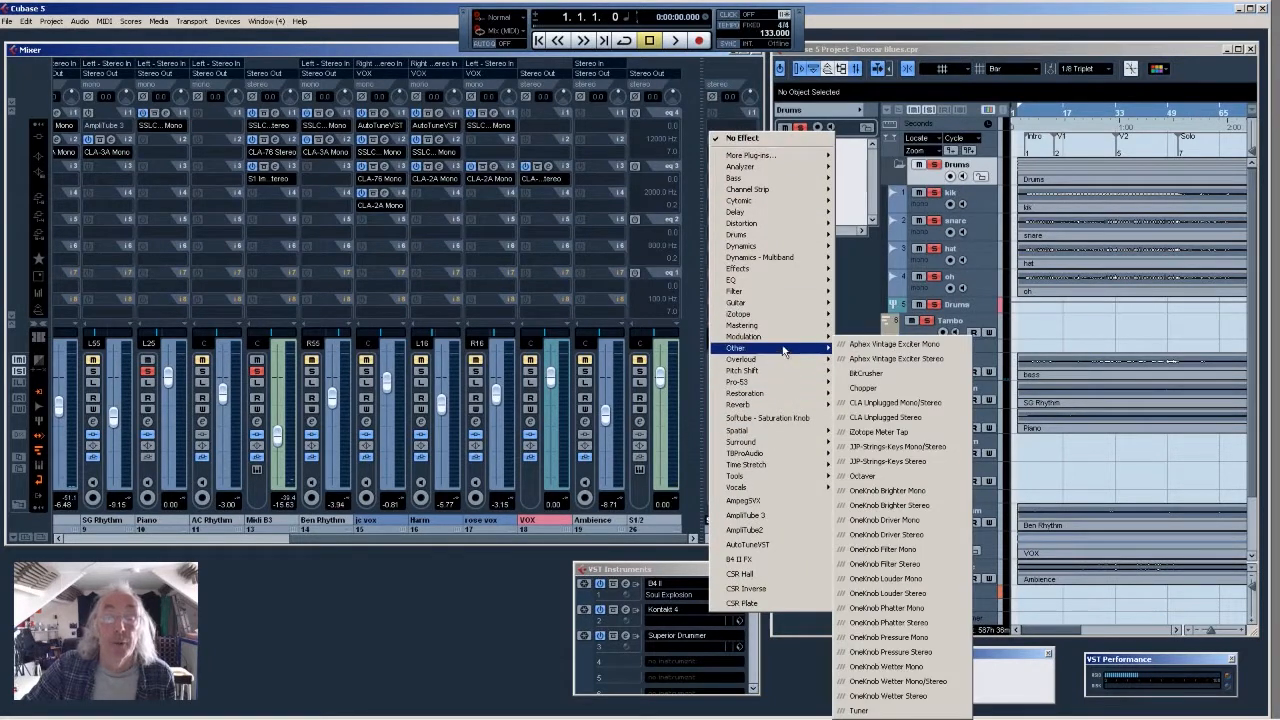
mouse_move(786, 318)
mouse_move(875, 316)
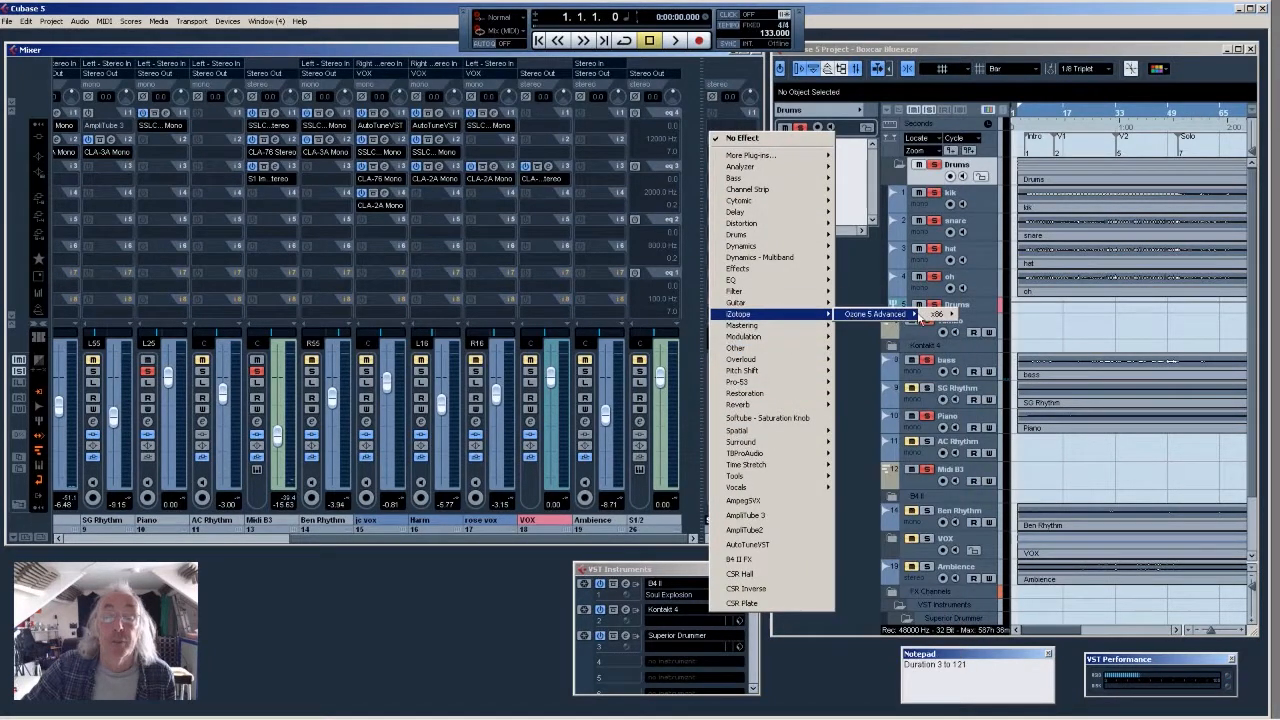
mouse_move(936, 316)
click(1022, 335)
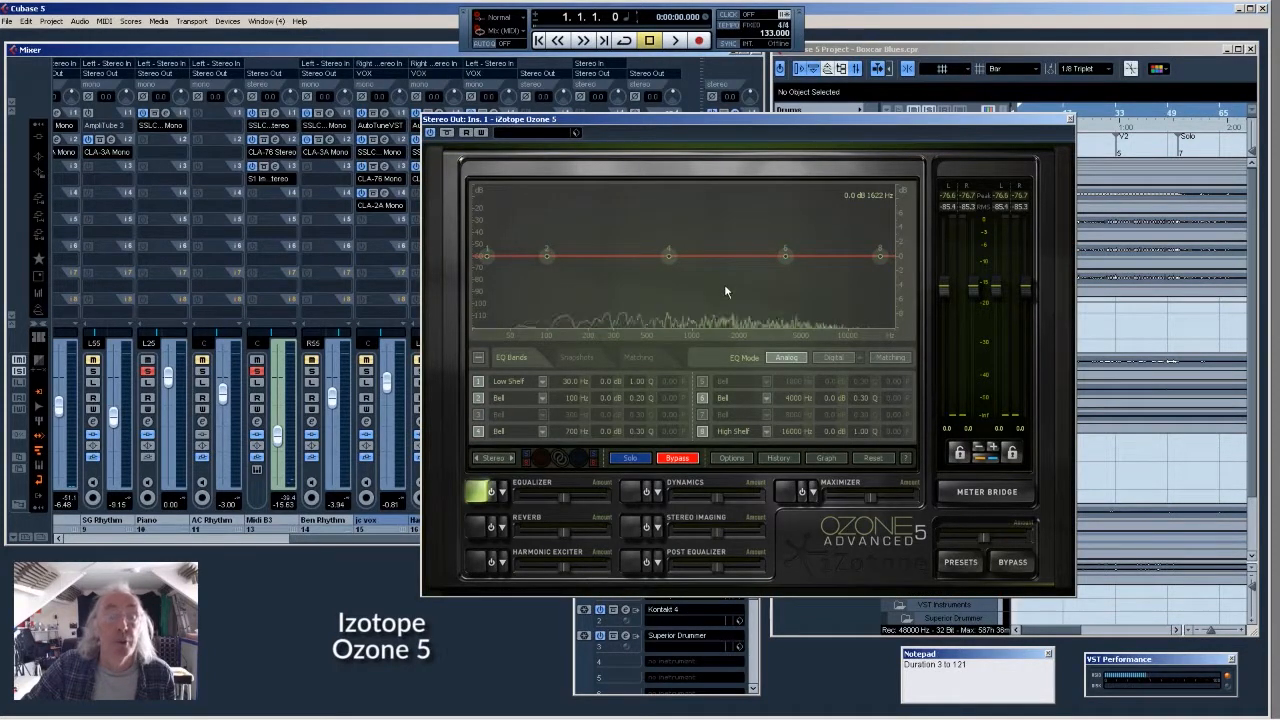
- Switch Ozone's Equalizer module on and back off, and close the plug-in window
click(491, 494)
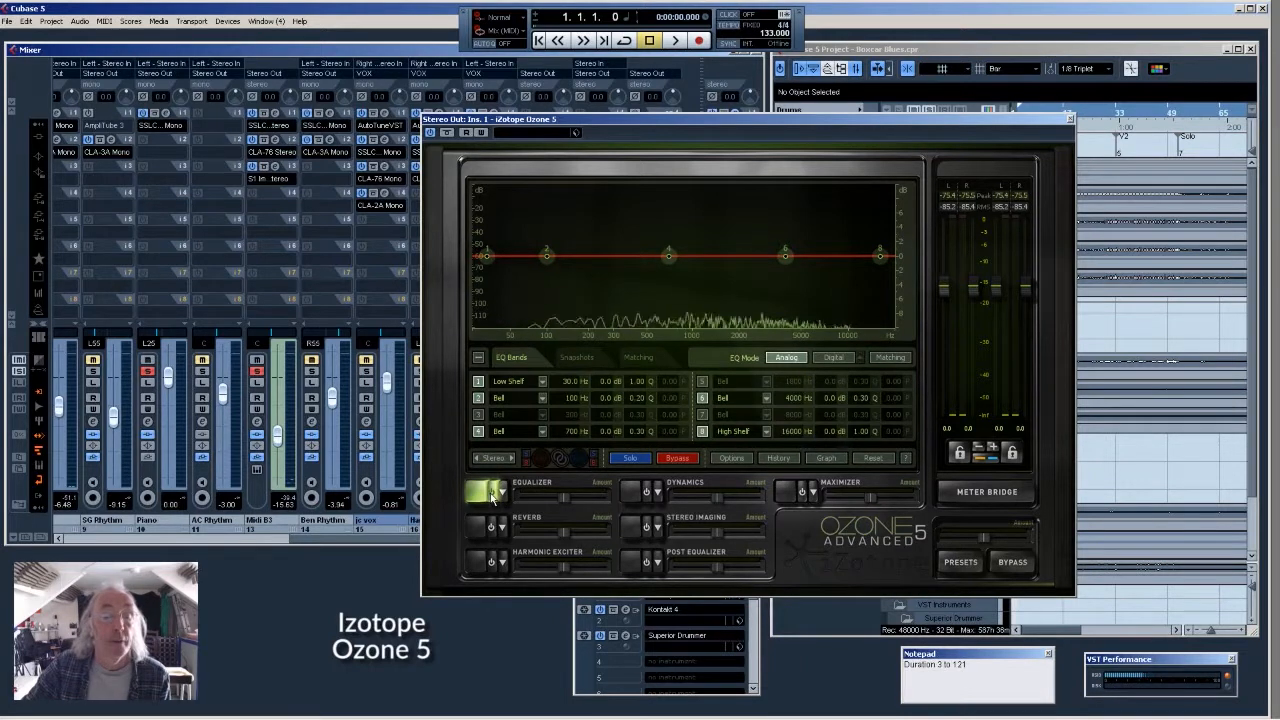
click(490, 496)
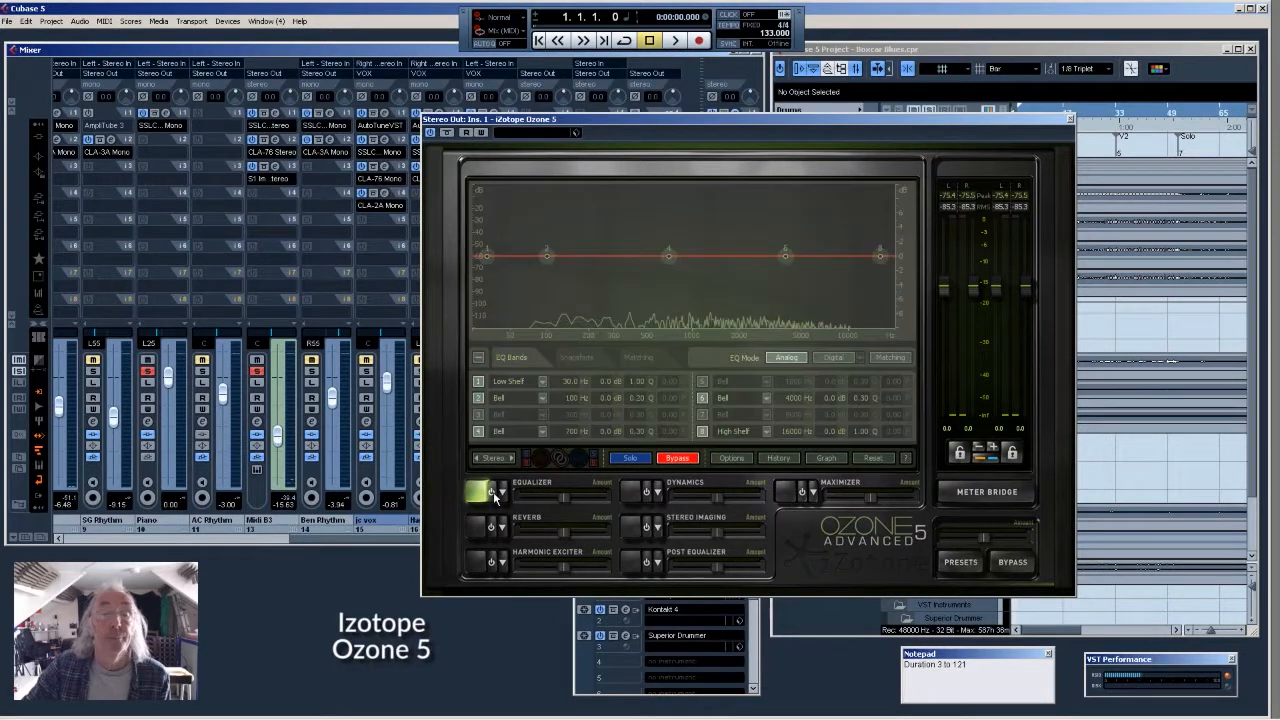
click(1070, 119)
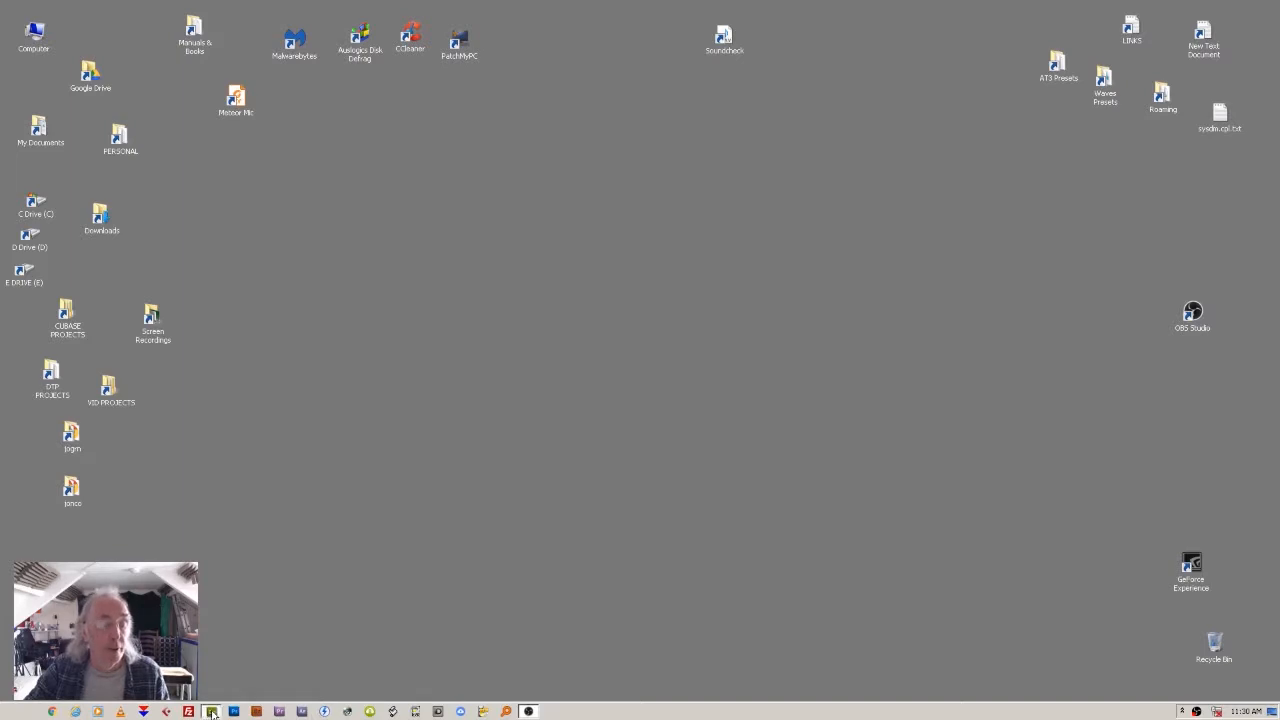
- Switch to Dreamweaver and preview index.html with the max-width 480px, min-width 1000px, and 481px to 999px media queries
click(212, 712)
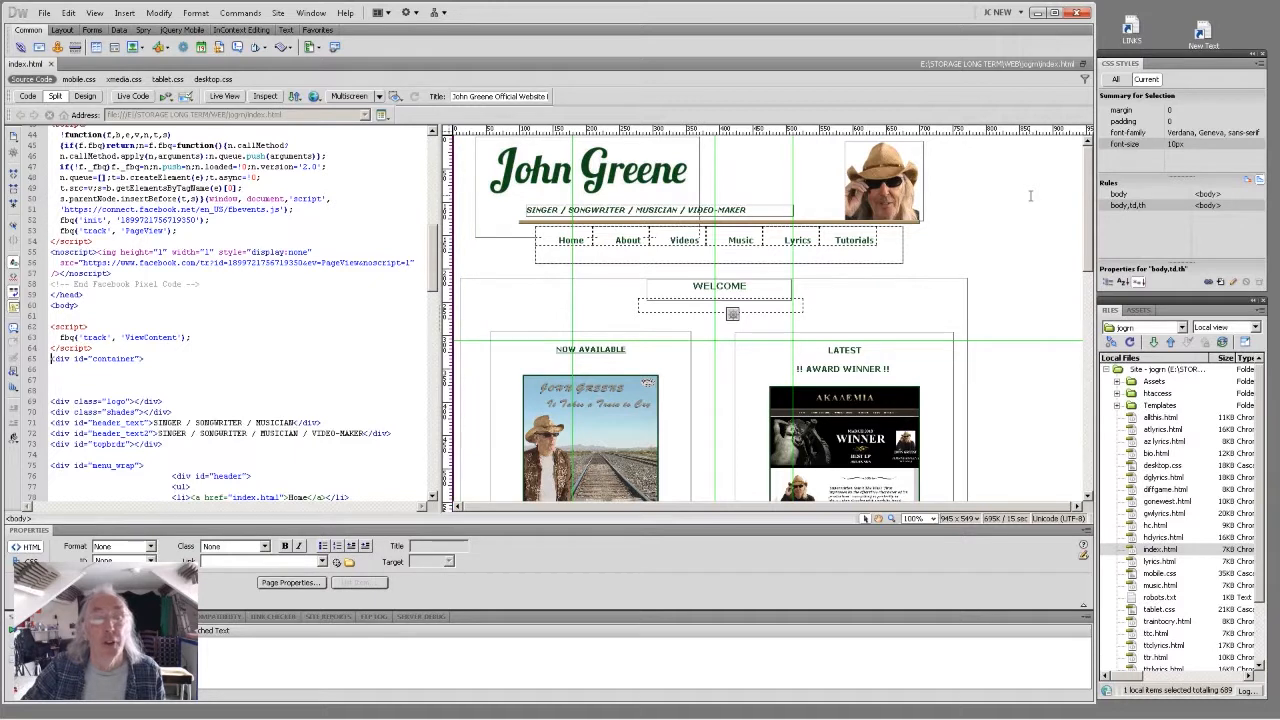
click(977, 520)
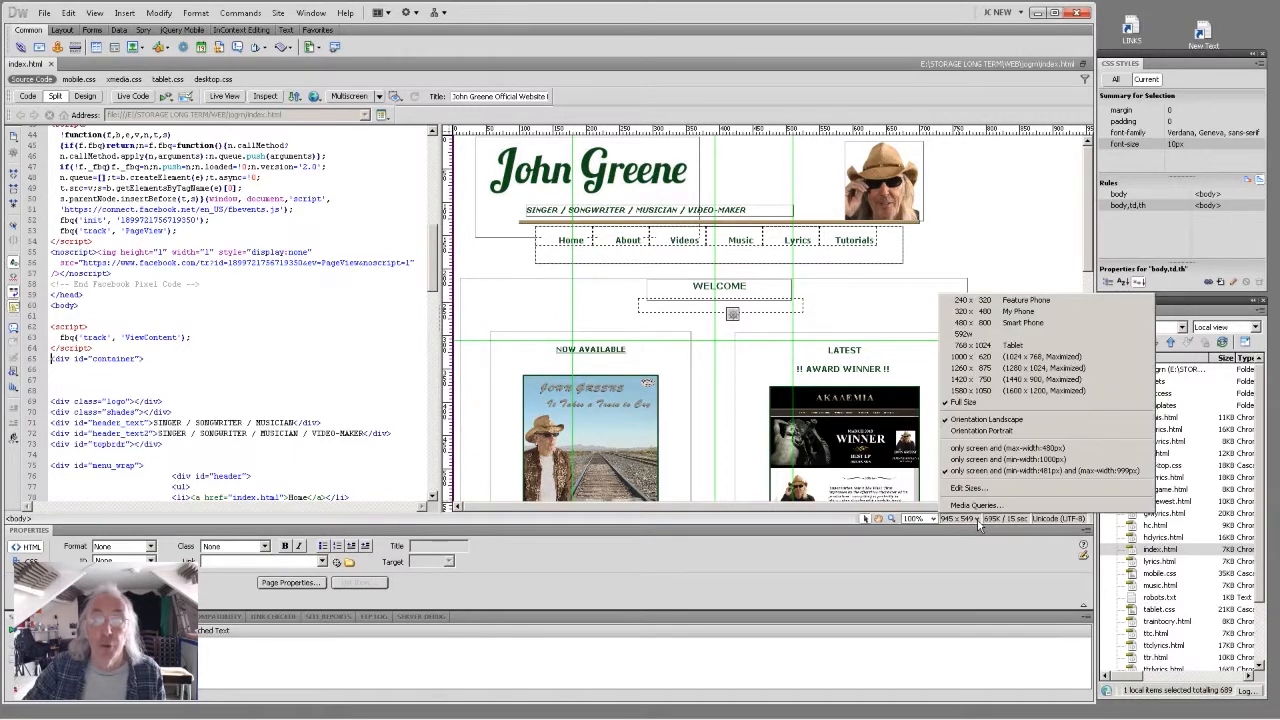
click(983, 449)
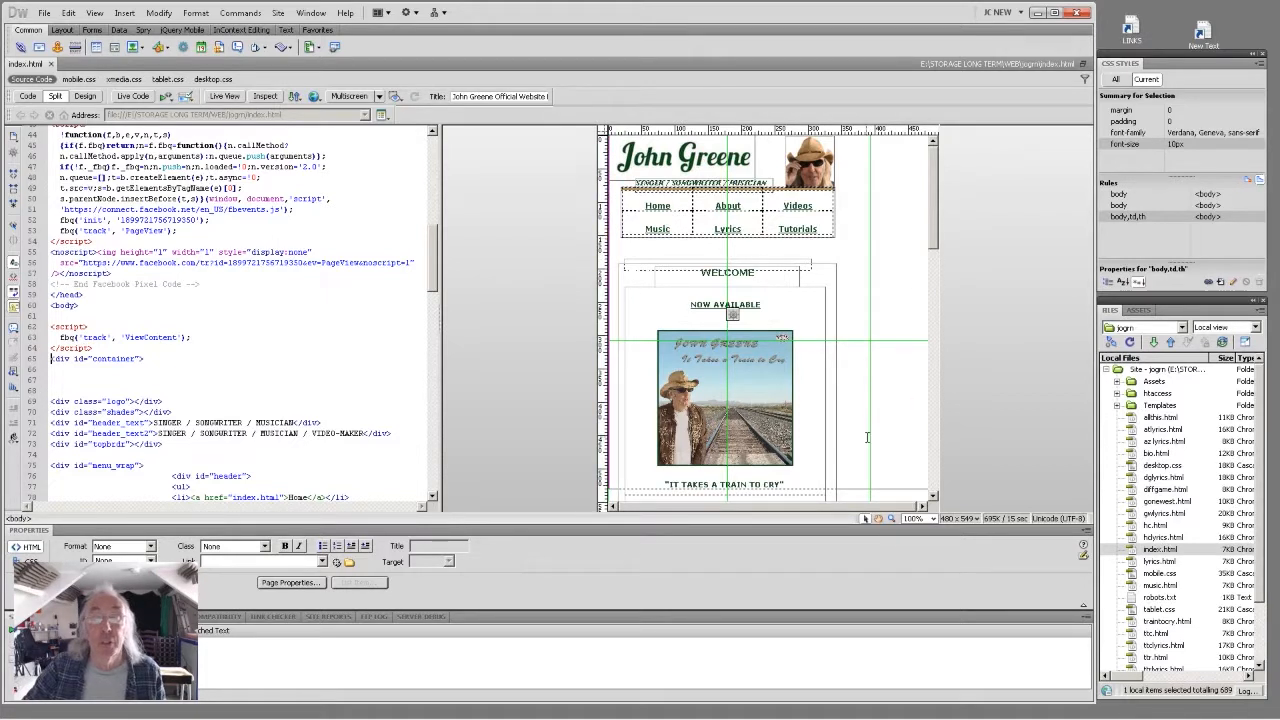
click(976, 519)
click(983, 461)
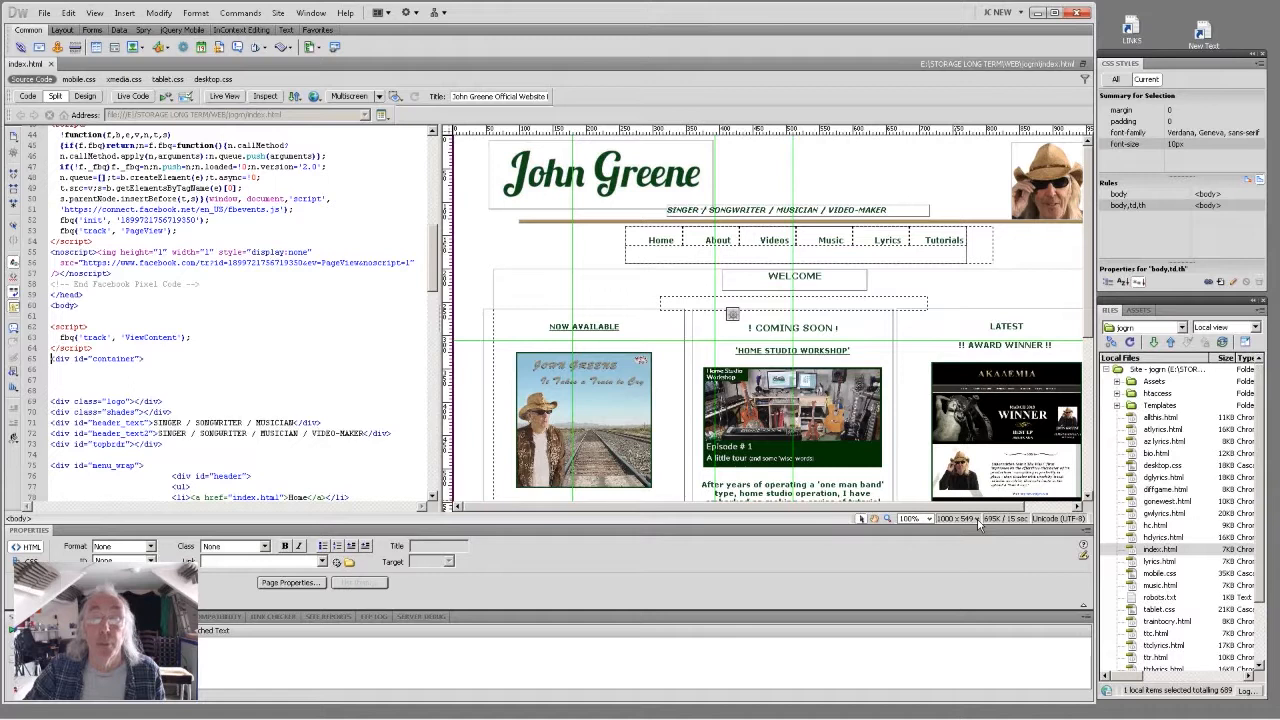
click(978, 524)
click(978, 472)
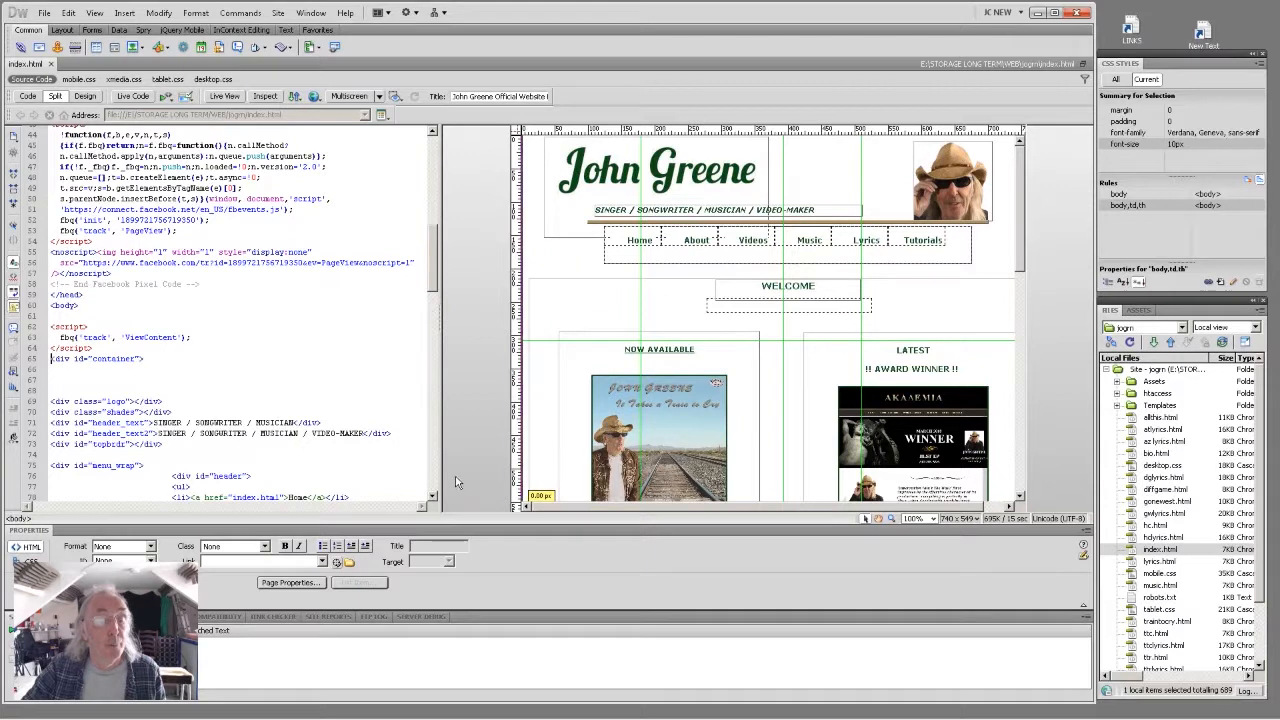
- Switch to the FileZilla FTP client
mouse_move(143, 712)
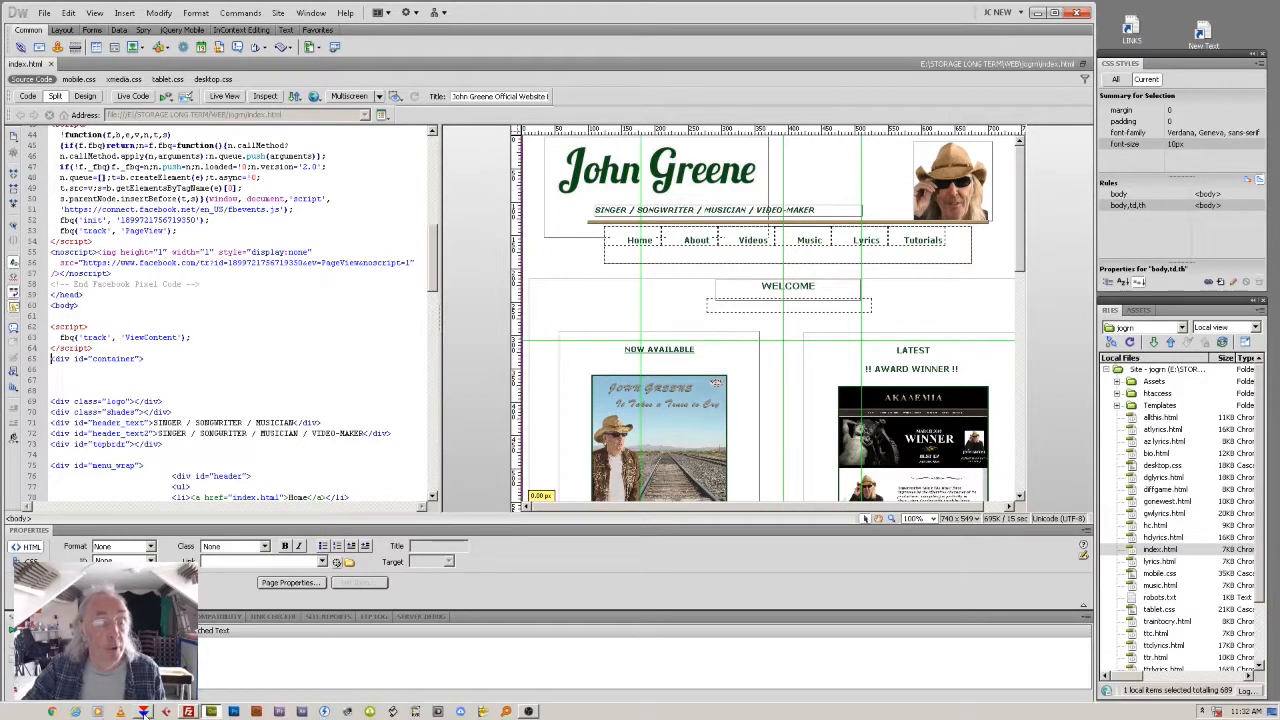
click(188, 711)
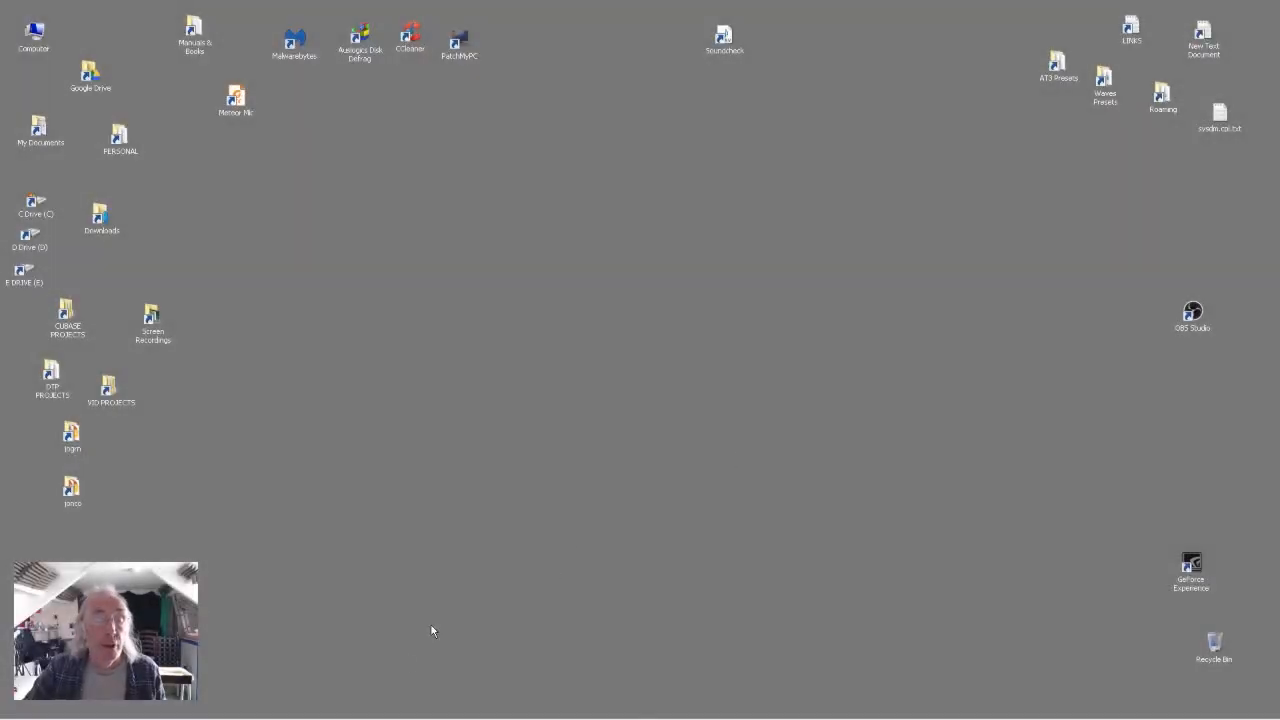
- Switch to the Everything search tool and search for all Cubase project files with *.cpr
mouse_move(400, 713)
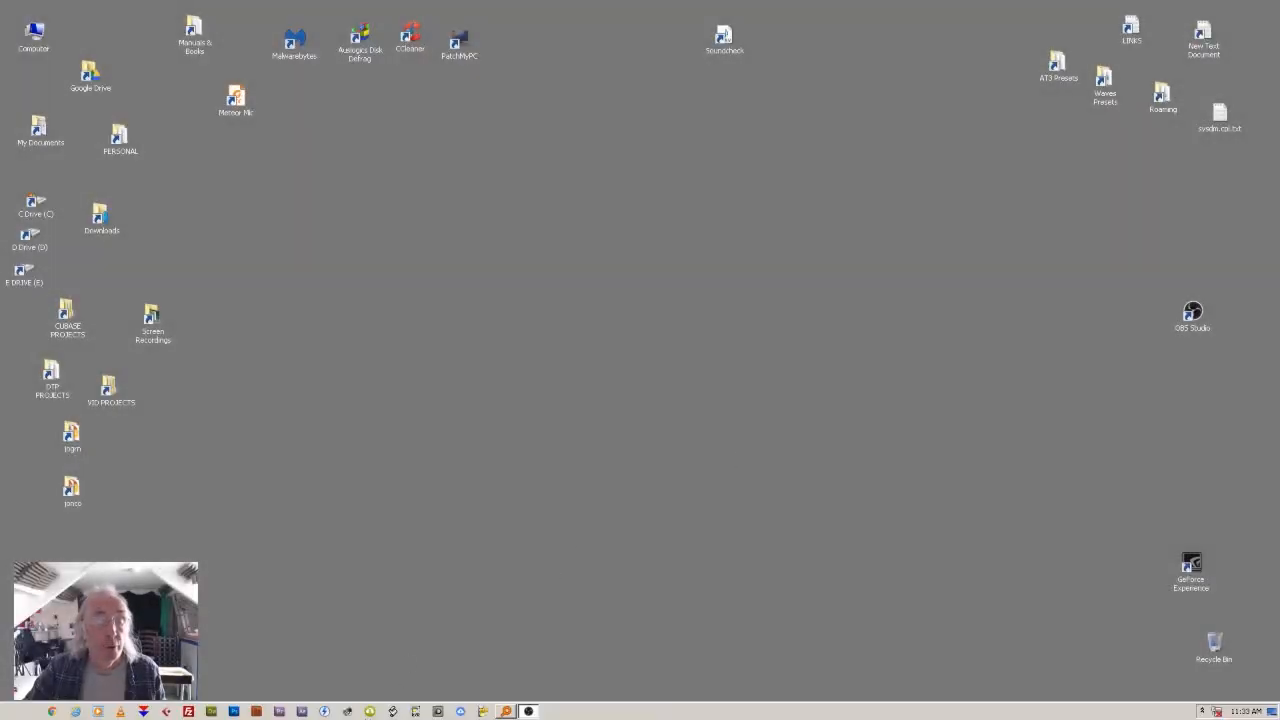
click(507, 712)
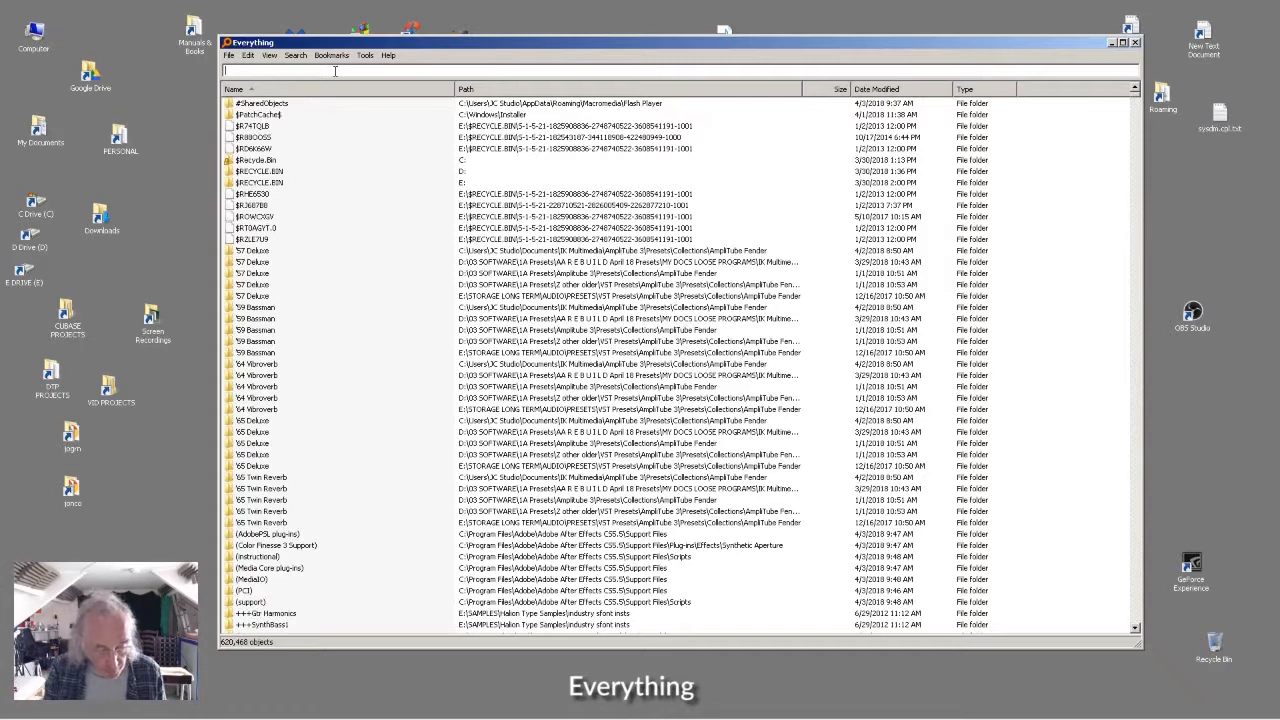
text(*)
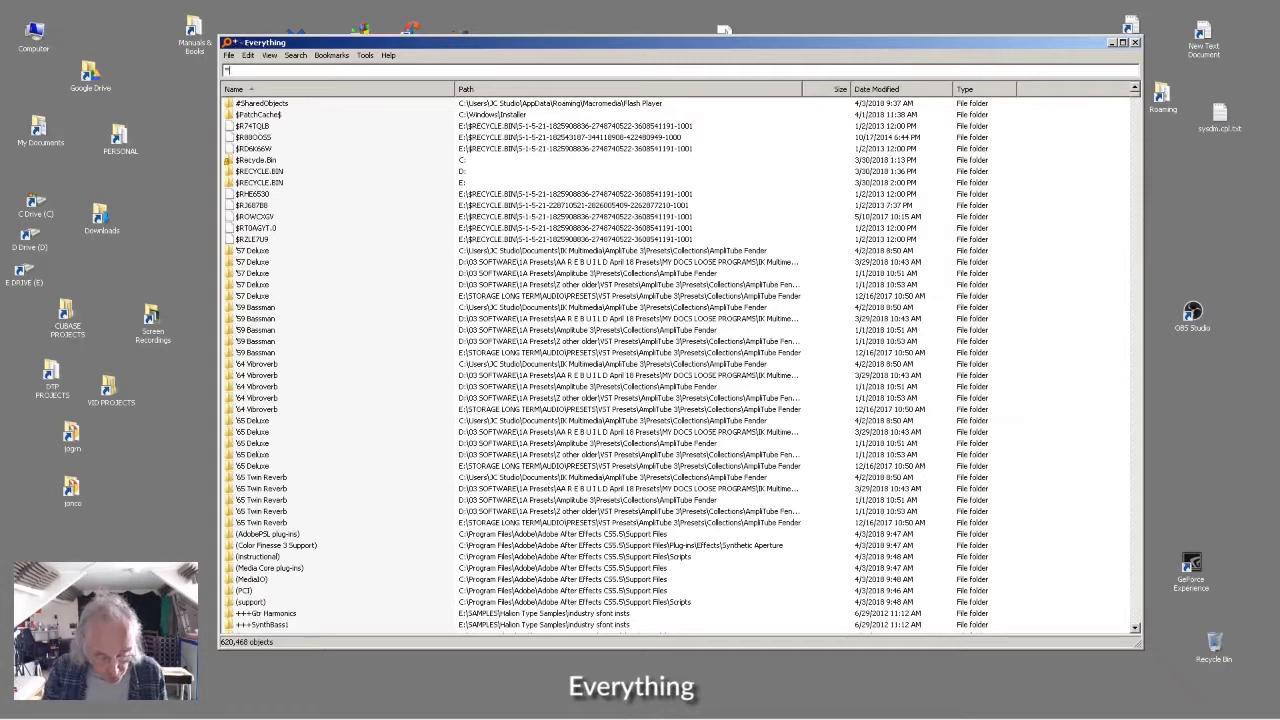
text(.)
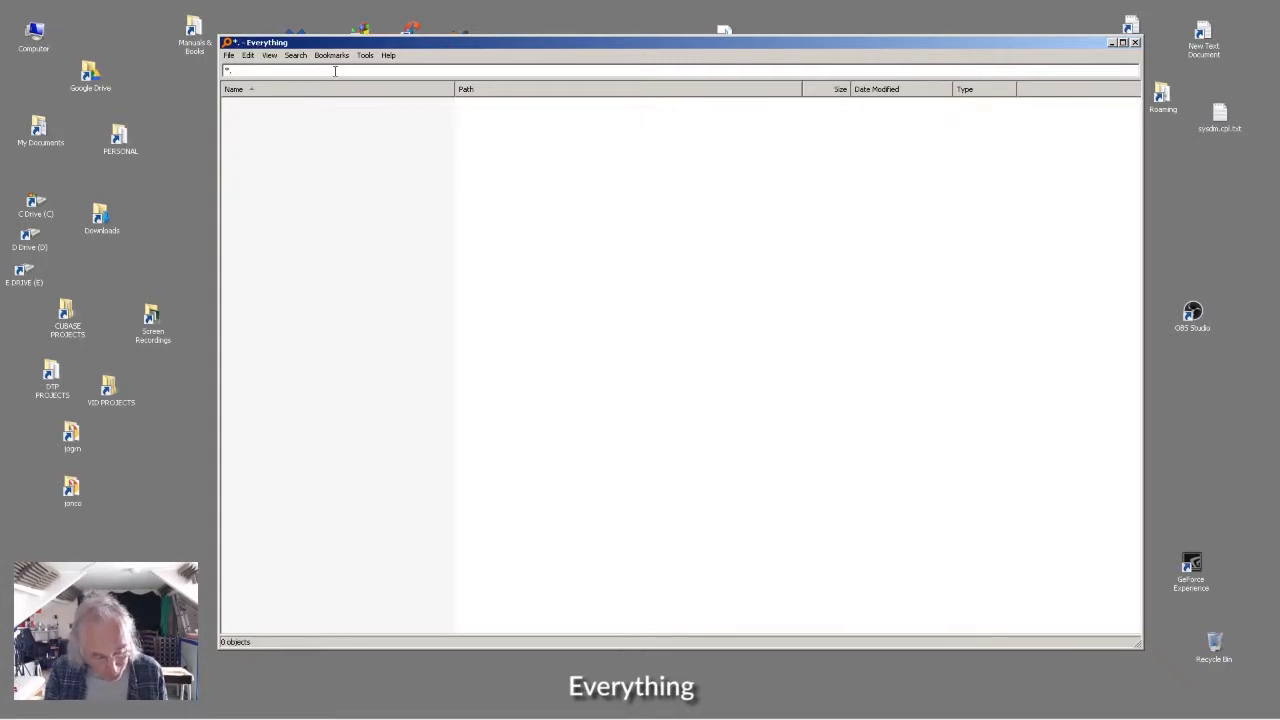
text(cp)
text(r)
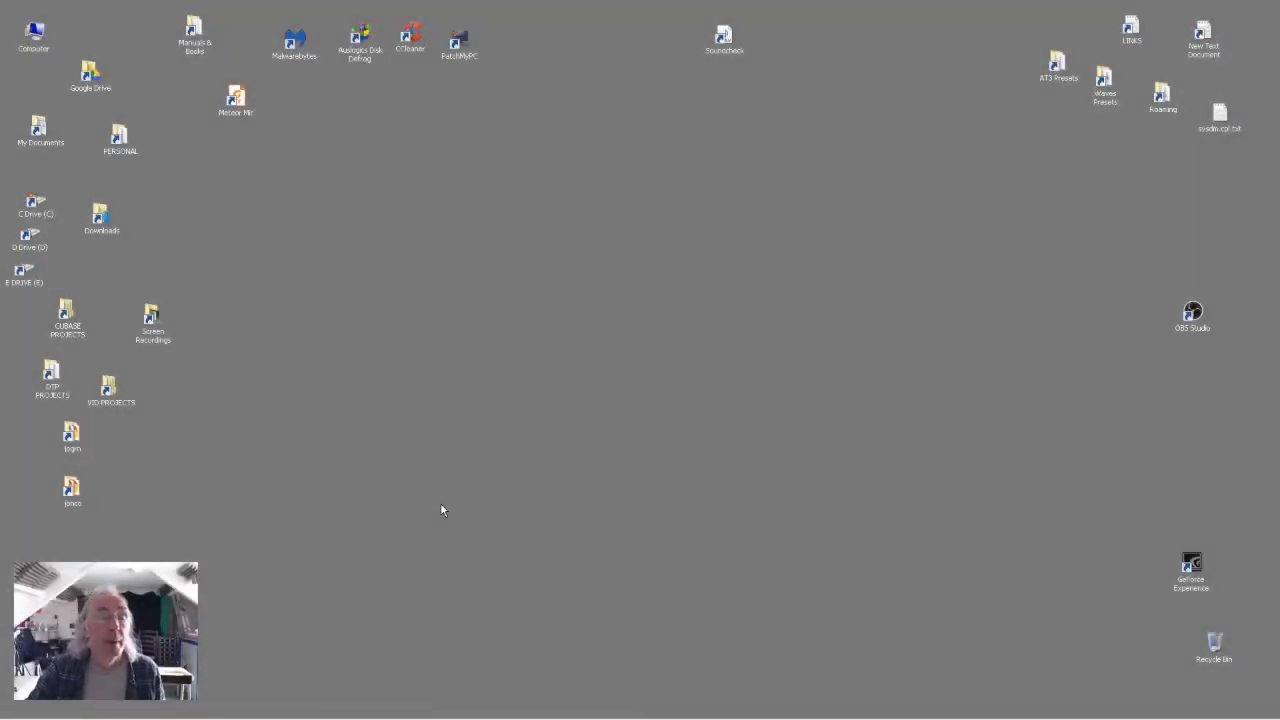
- Switch to Adobe Premiere Pro and look at the start of the JG Slide Advert sequence in the timeline
mouse_move(20, 717)
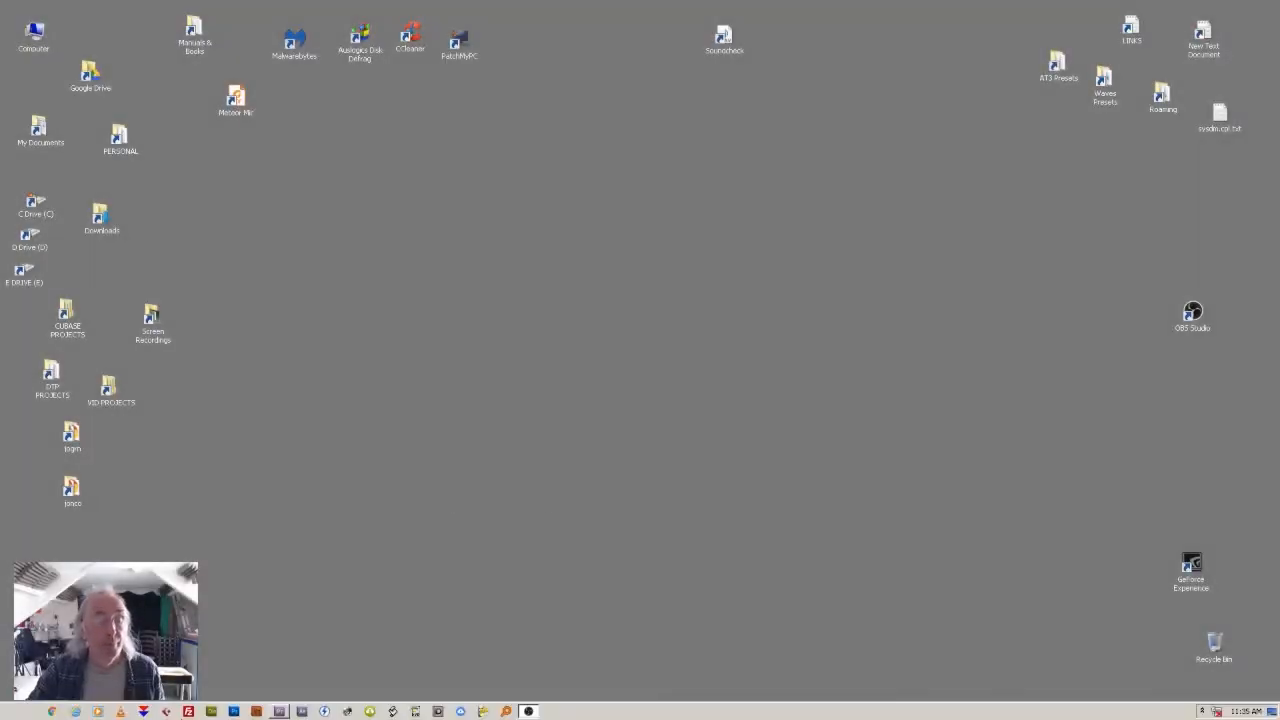
click(280, 711)
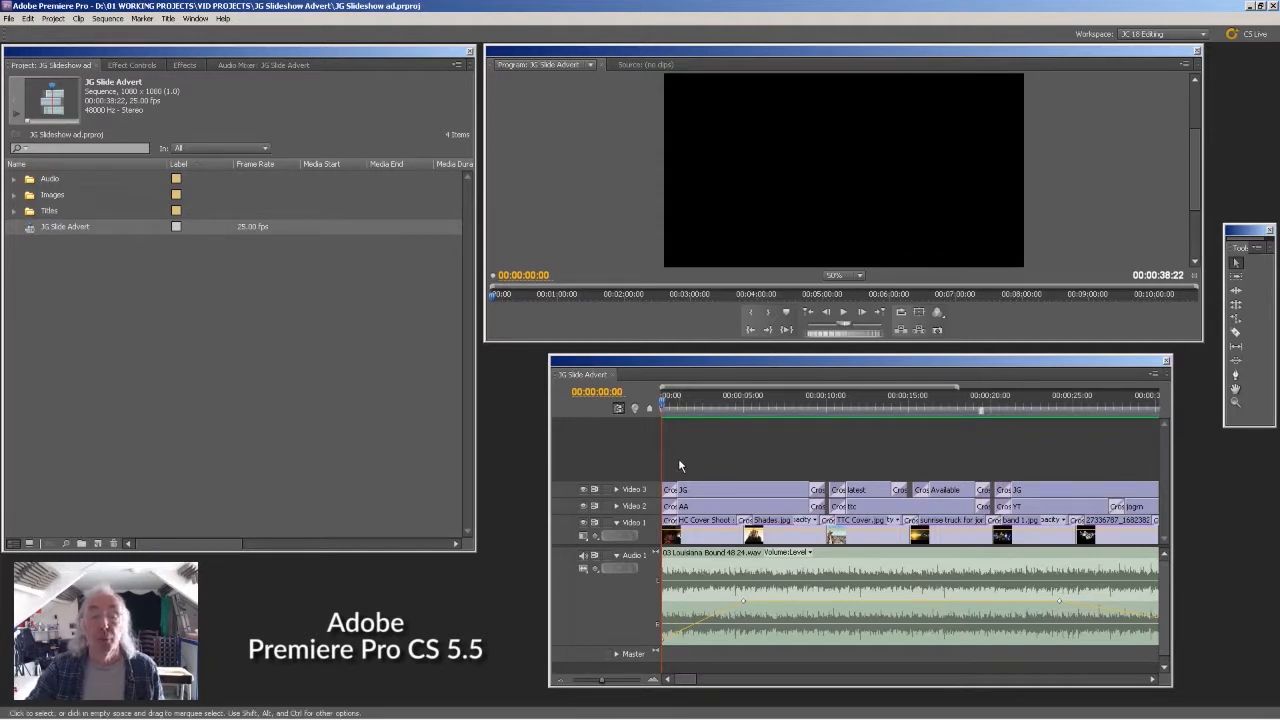
mouse_move(665, 409)
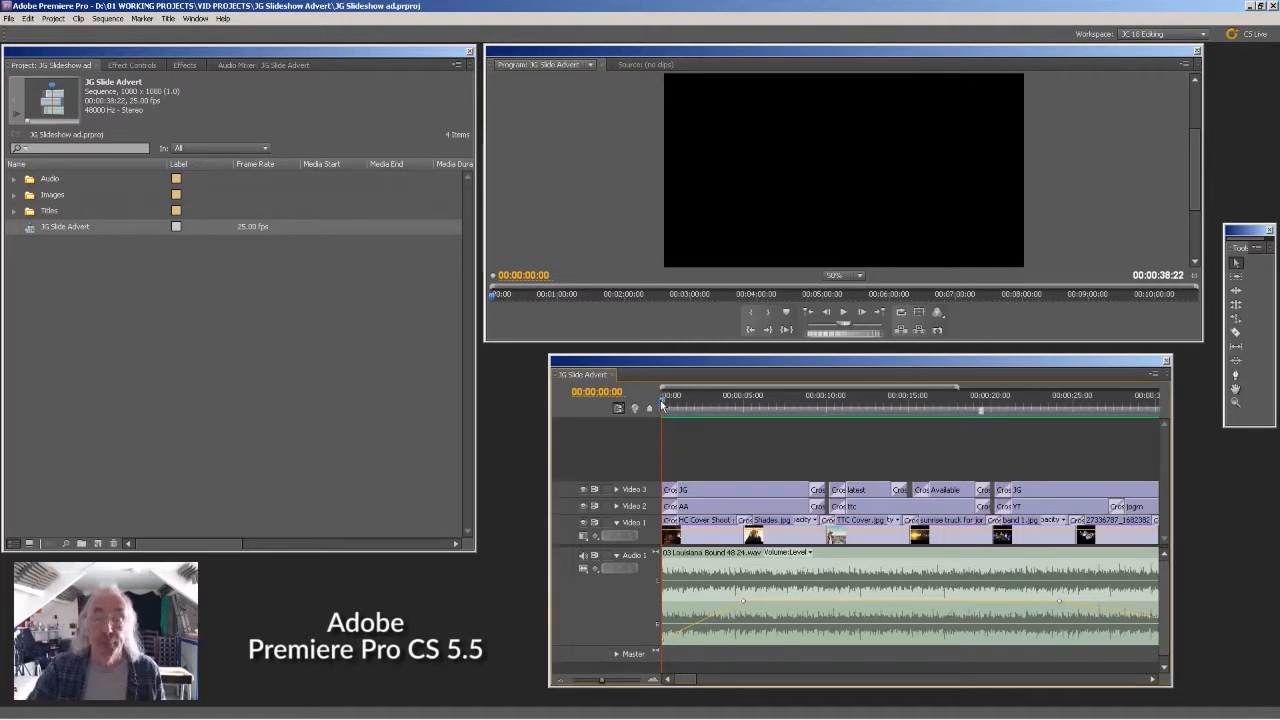
- View the Audio Mixer for the JG Slide Advert sequence and return to the project's item list with nothing selected
mouse_move(663, 404)
mouse_down()
mouse_move(951, 470)
mouse_move(766, 470)
mouse_move(661, 428)
mouse_up()
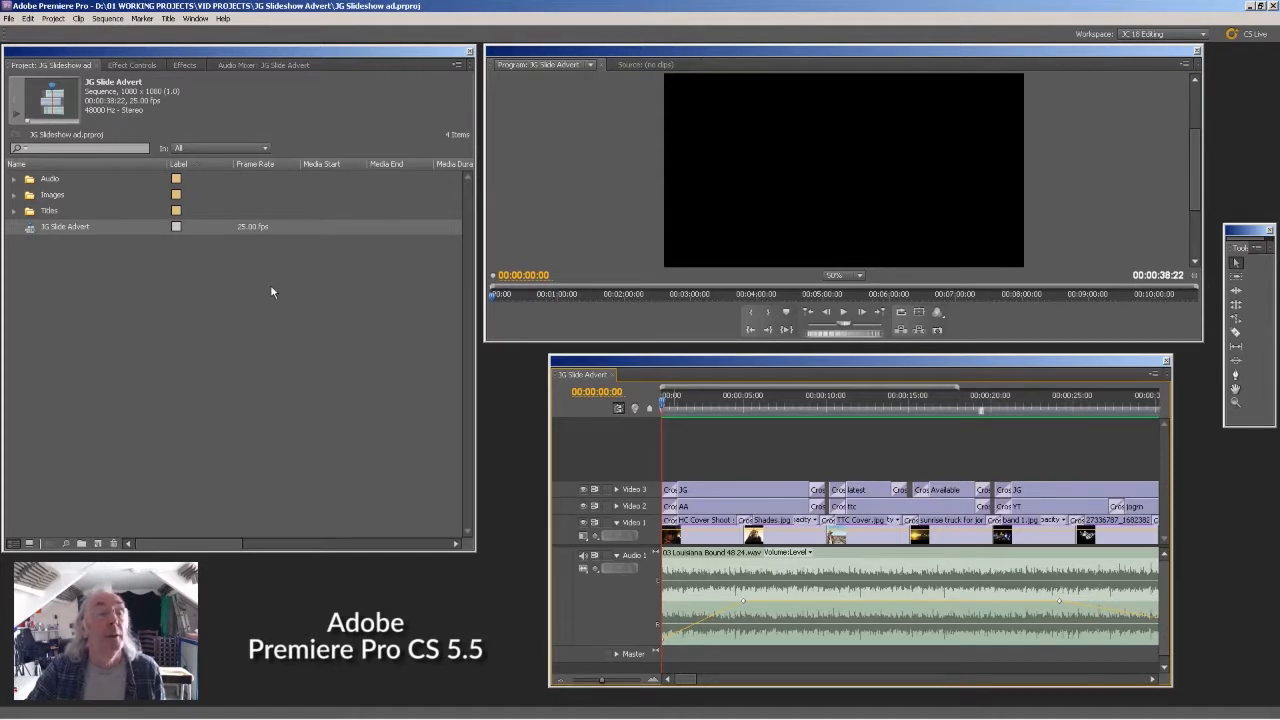
click(248, 63)
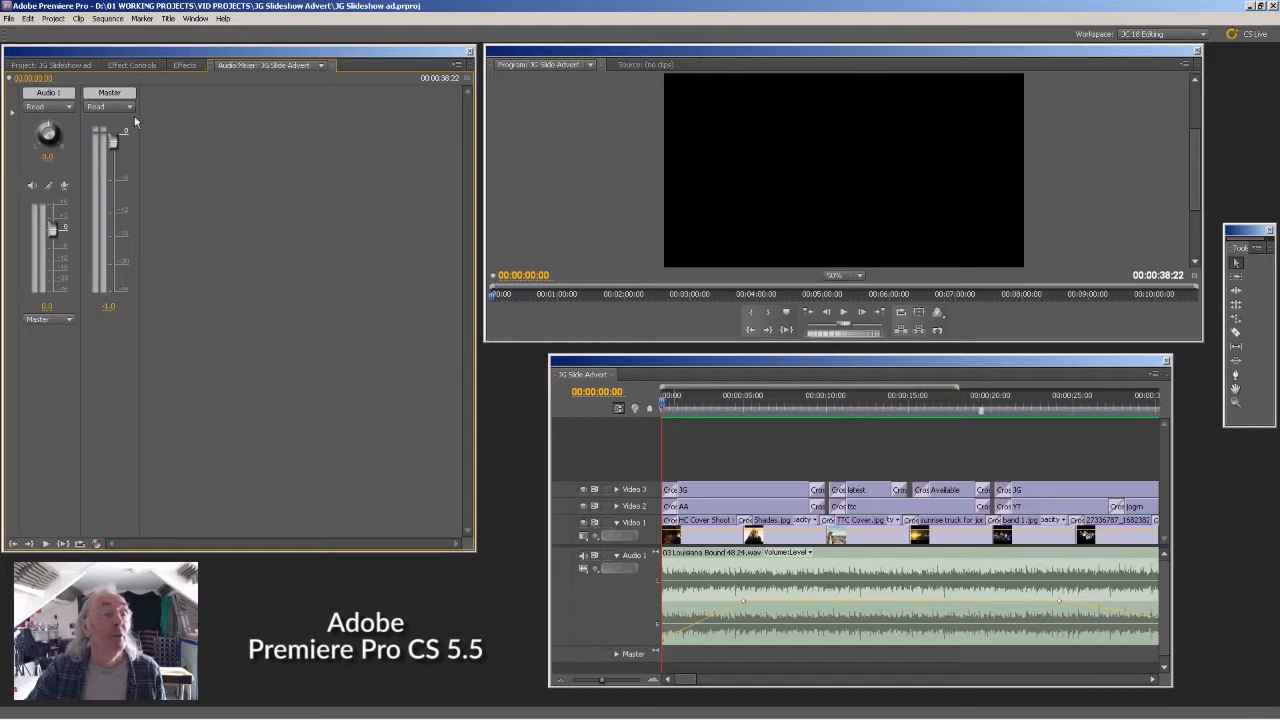
click(40, 66)
click(214, 322)
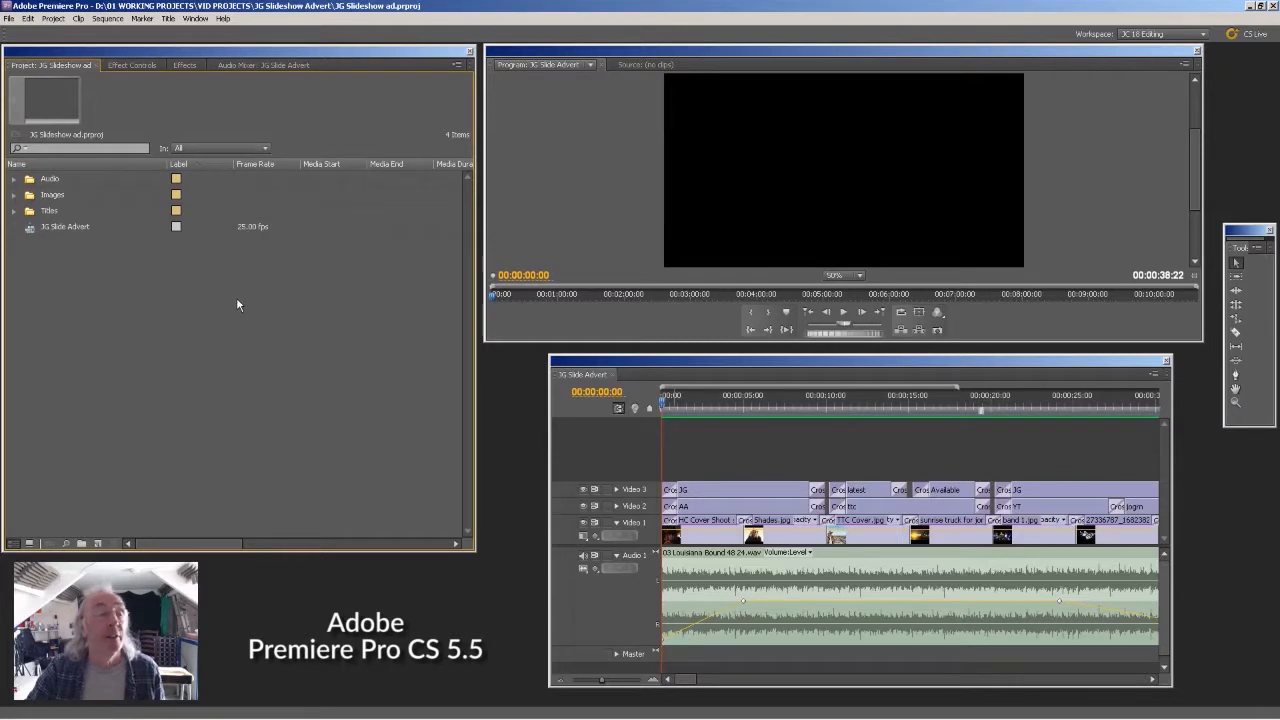
- View the Effect Controls and the Effects library, expanding the JC Faves folder to examine its favourite effects and collapsing it again
click(144, 65)
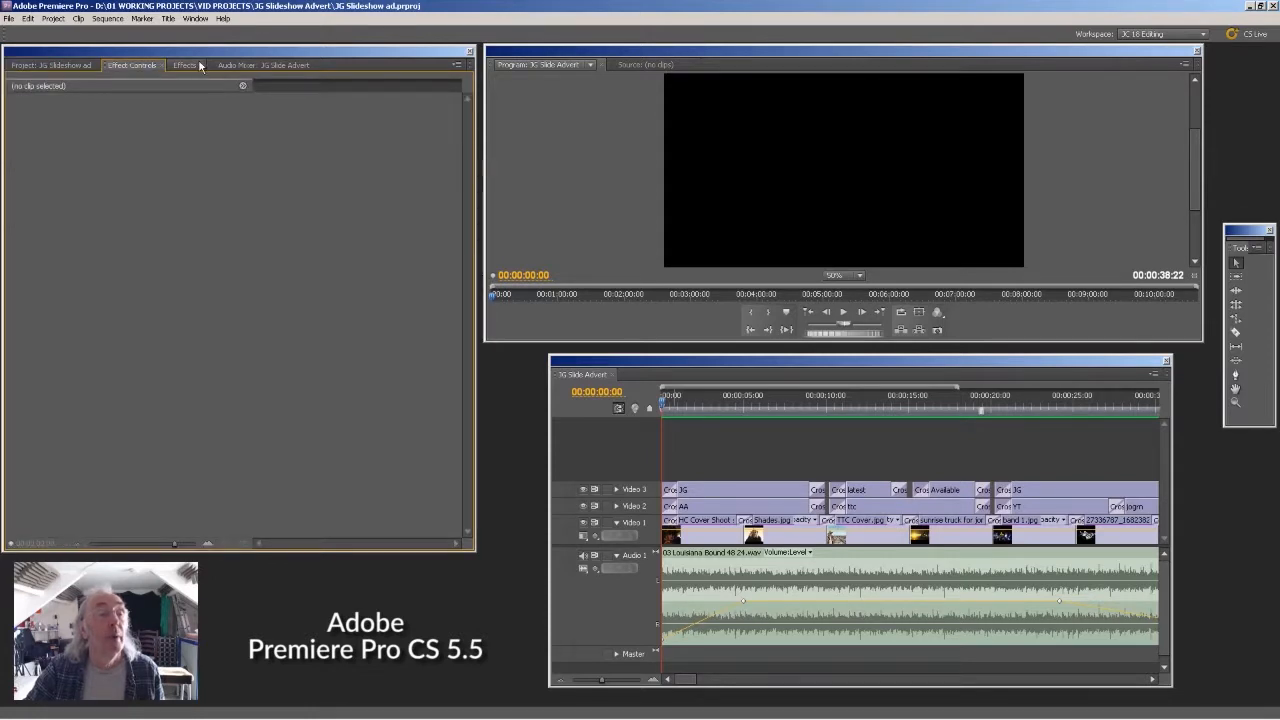
click(185, 65)
click(14, 179)
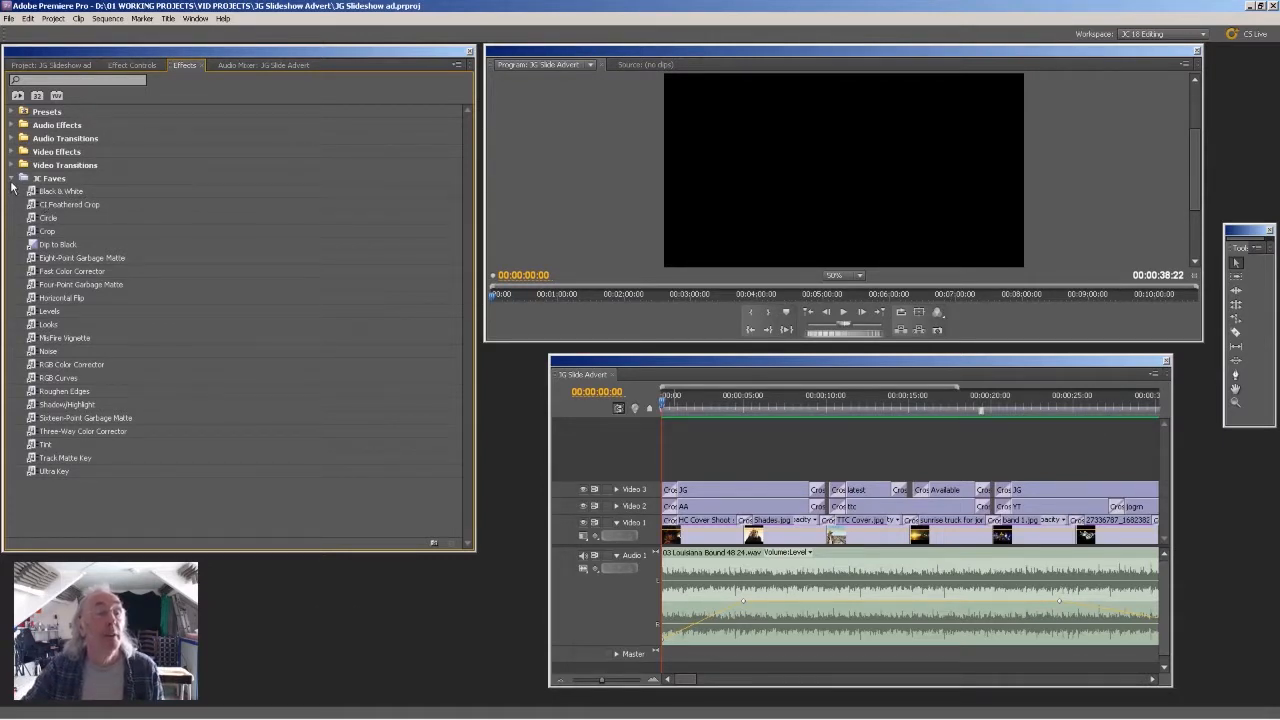
click(11, 179)
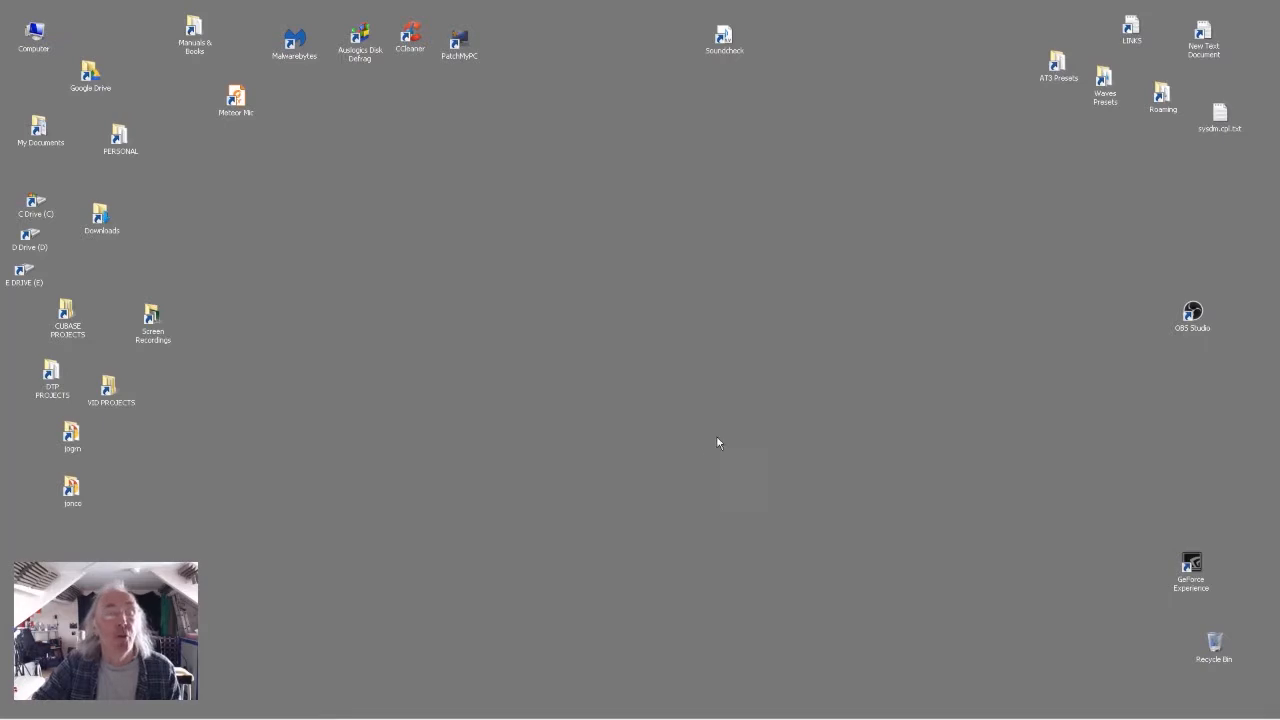
- Switch to Adobe Photoshop, showing the green gradient.psd document
mouse_move(312, 718)
click(235, 713)
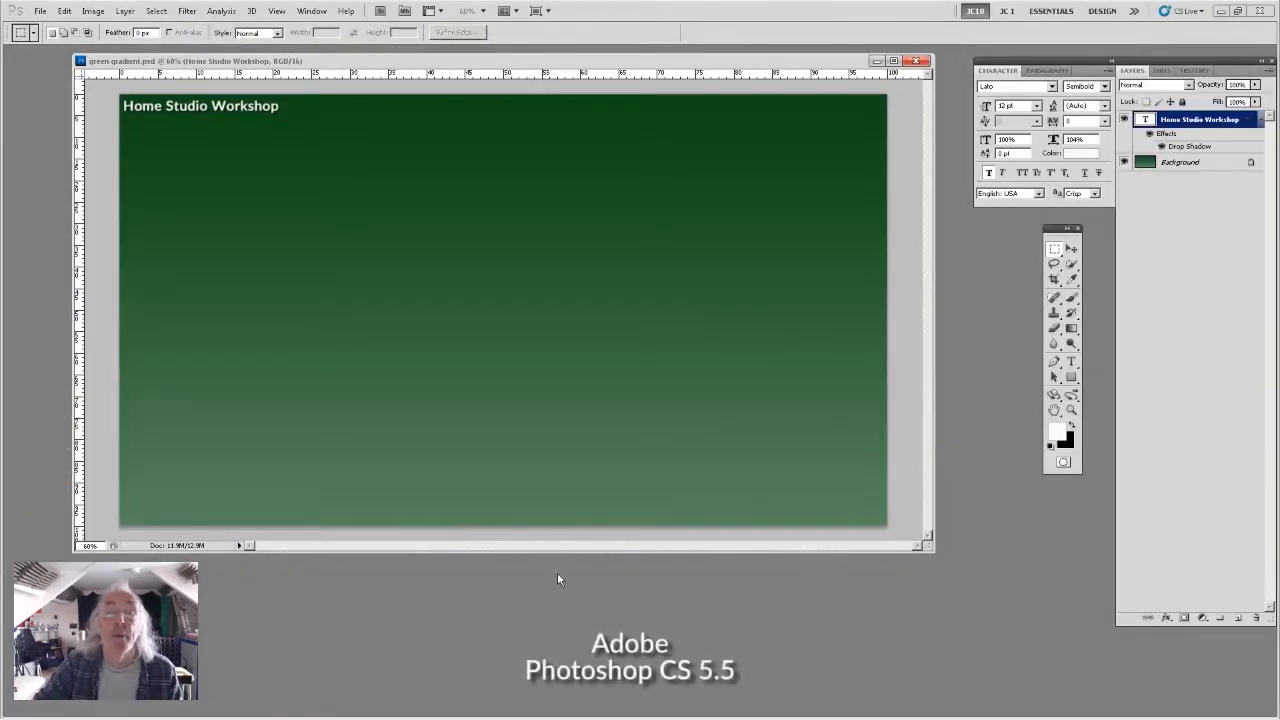